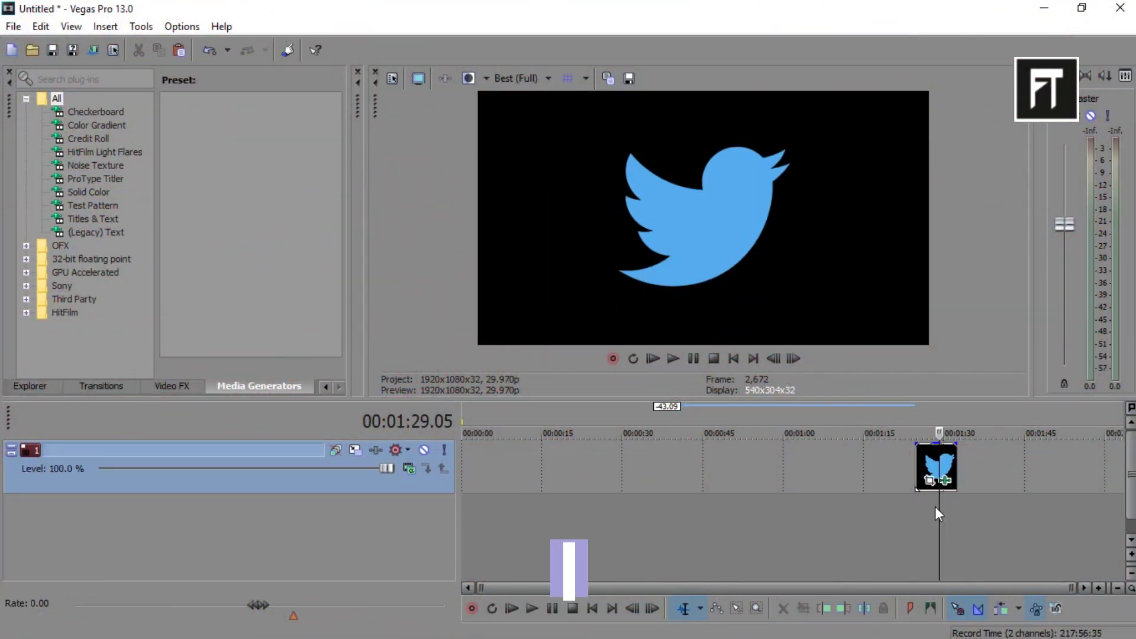
Step: Place the particles.mp4 clip from the FT - Smoke Project File folder on the video track at 00:00:27.08
{"action": "left_click", "coordinate": [609, 513]}
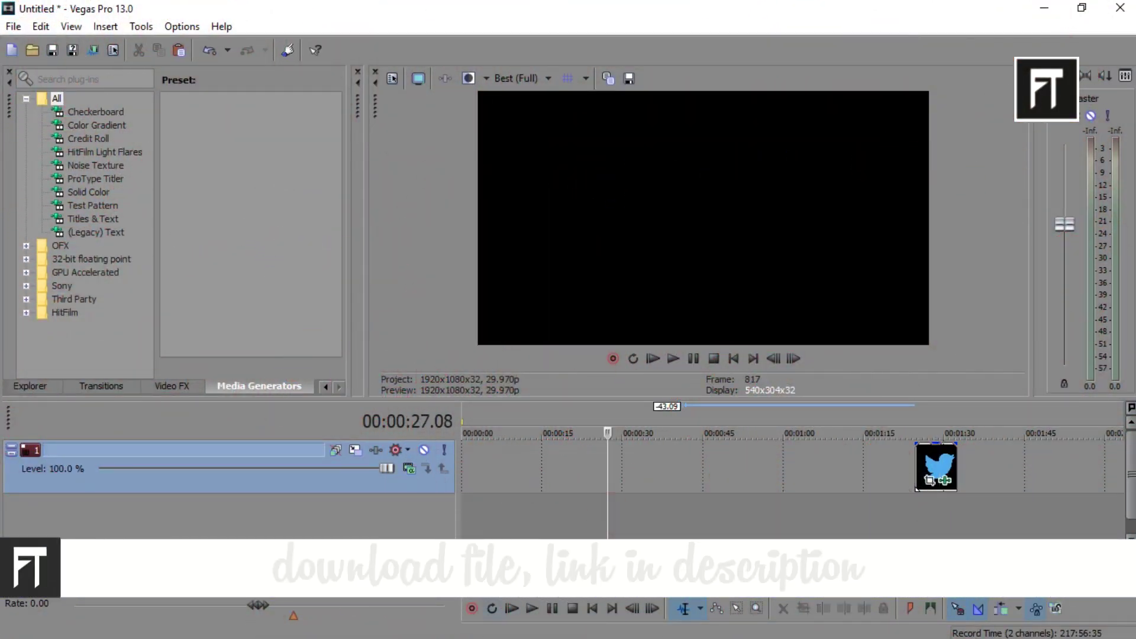
{"action": "left_click", "coordinate": [471, 624]}
{"action": "left_click_drag", "start_coordinate": [545, 204], "coordinate": [280, 127]}
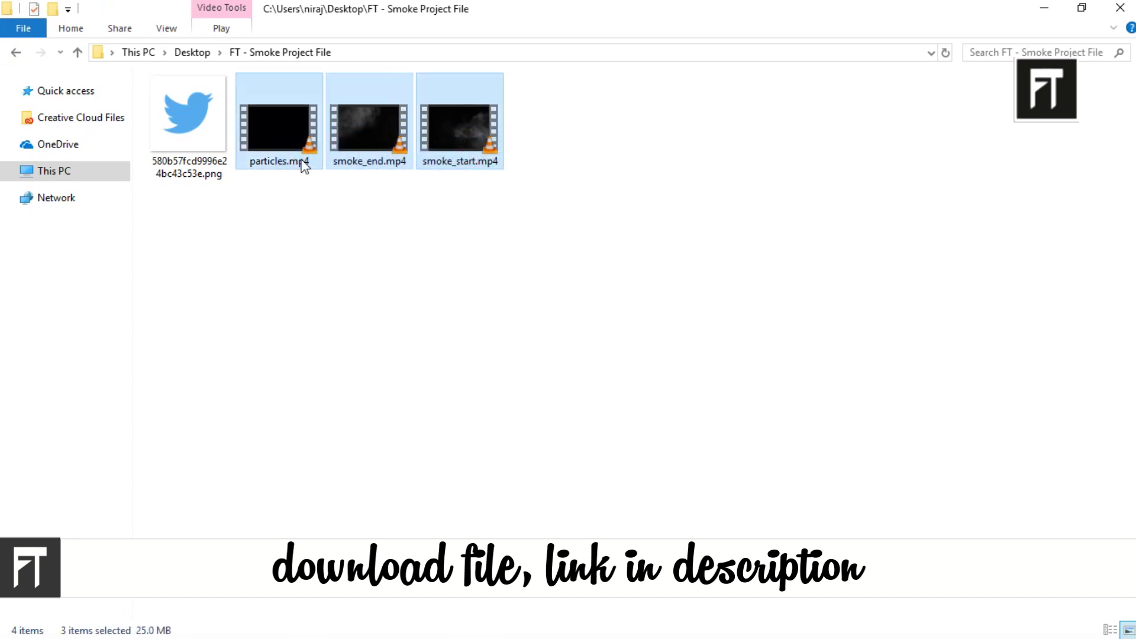
{"action": "left_click", "coordinate": [298, 255]}
{"action": "left_click_drag", "start_coordinate": [278, 151], "coordinate": [619, 454]}
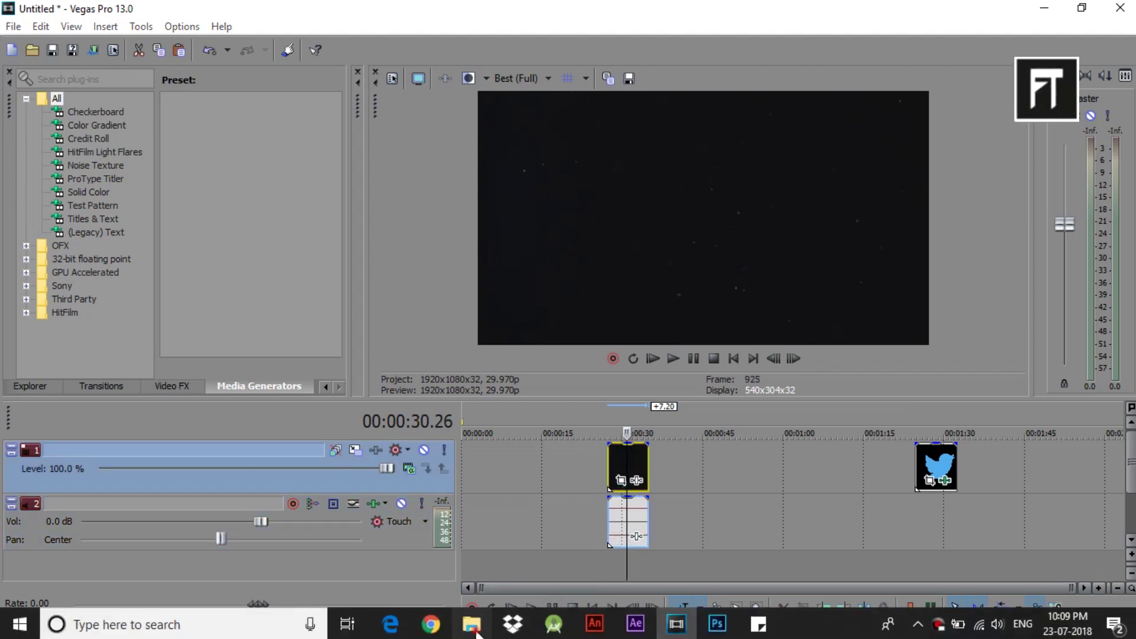
Step: Add smoke_end.mp4 from the project folder after the particles clip and delete the audio track
{"action": "left_click", "coordinate": [472, 632]}
{"action": "left_click", "coordinate": [455, 146]}
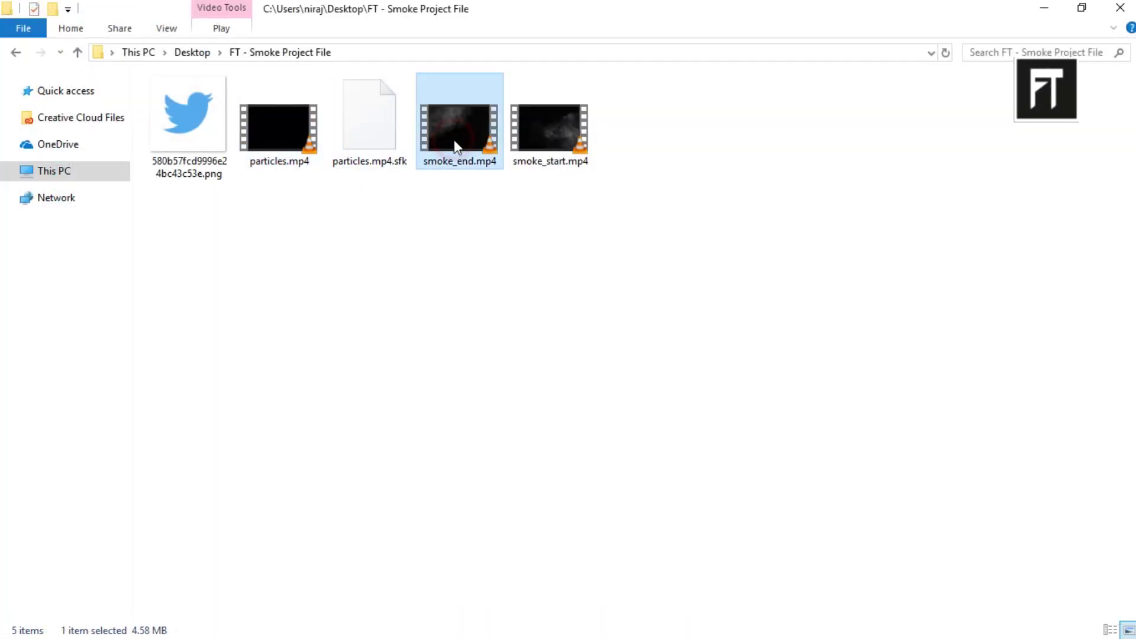
{"action": "left_click_drag", "start_coordinate": [454, 132], "coordinate": [657, 502]}
{"action": "scroll", "coordinate": [707, 522], "scroll_direction": "up", "scroll_amount": 2}
{"action": "right_click", "coordinate": [406, 536]}
{"action": "left_click", "coordinate": [484, 238]}
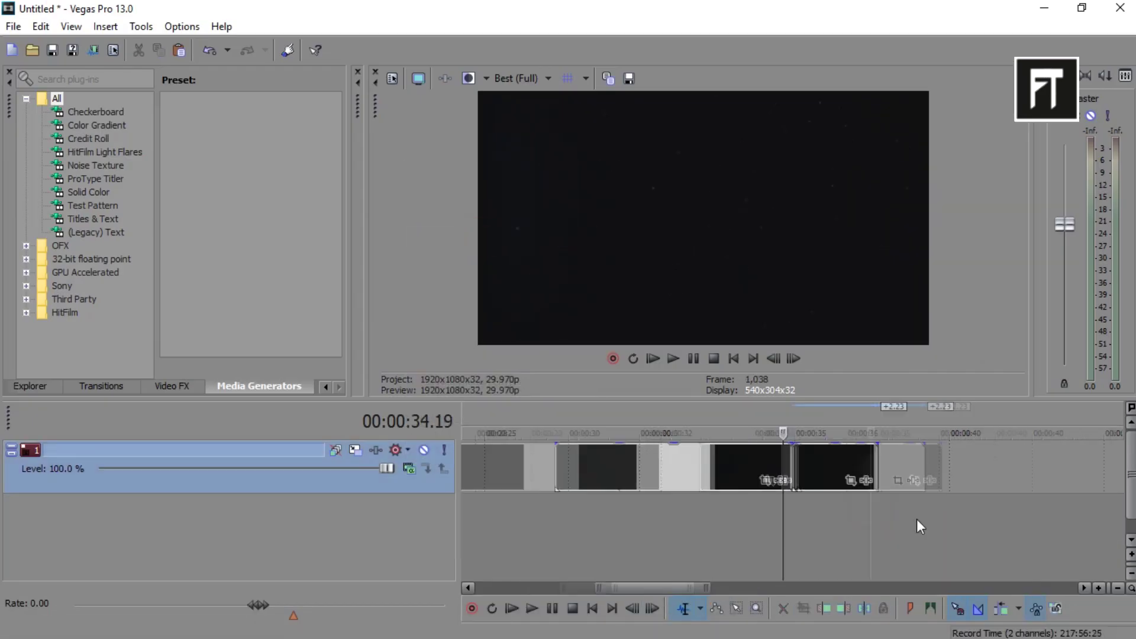
Step: Overlap the smoke_end clip with the end of the particles clip to create a crossfade of 2.19
{"action": "left_click_drag", "start_coordinate": [849, 473], "coordinate": [749, 460]}
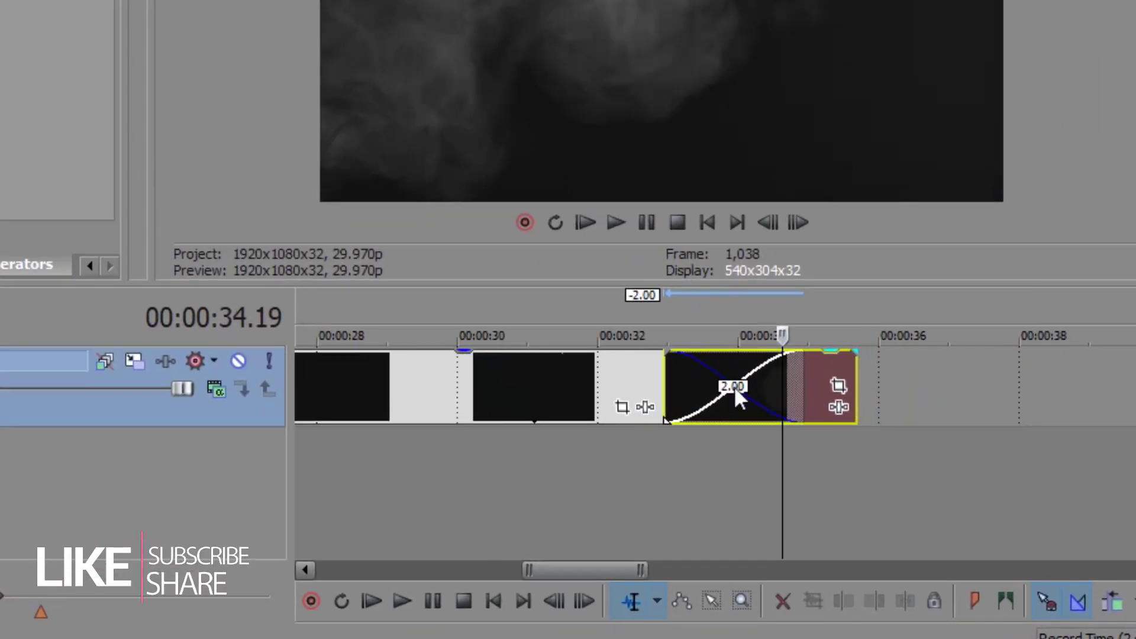
{"action": "left_click_drag", "start_coordinate": [734, 386], "coordinate": [693, 387]}
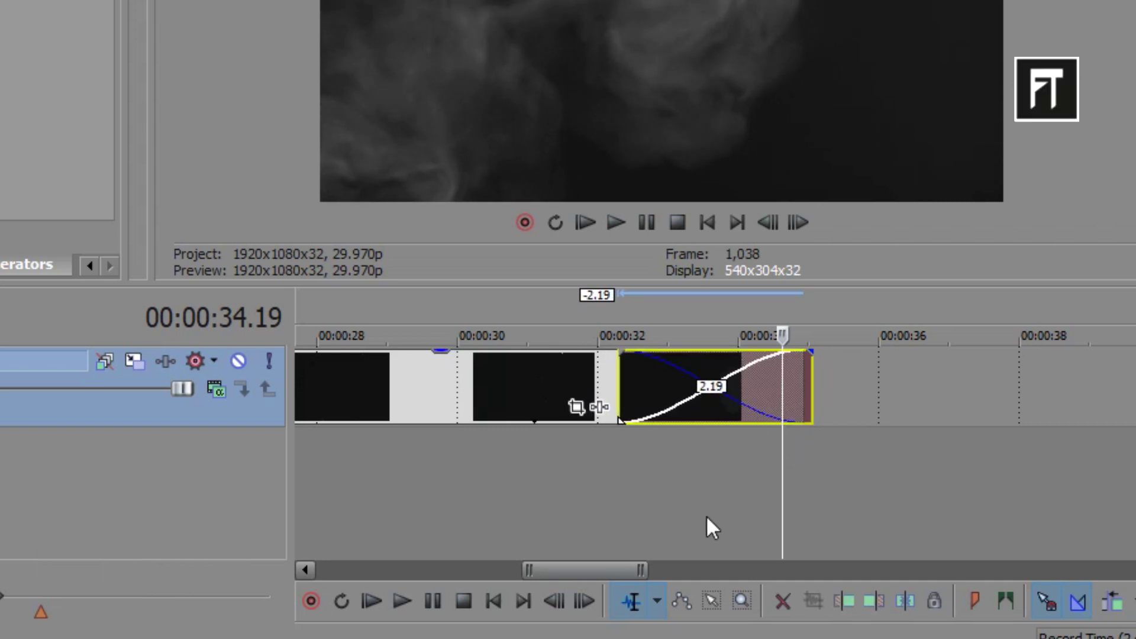
Step: Move the Twitter logo event to a new track below and align it with the start of the particles clip
{"action": "scroll", "coordinate": [705, 515], "scroll_direction": "down", "scroll_amount": 5}
{"action": "left_click_drag", "start_coordinate": [932, 469], "coordinate": [618, 513]}
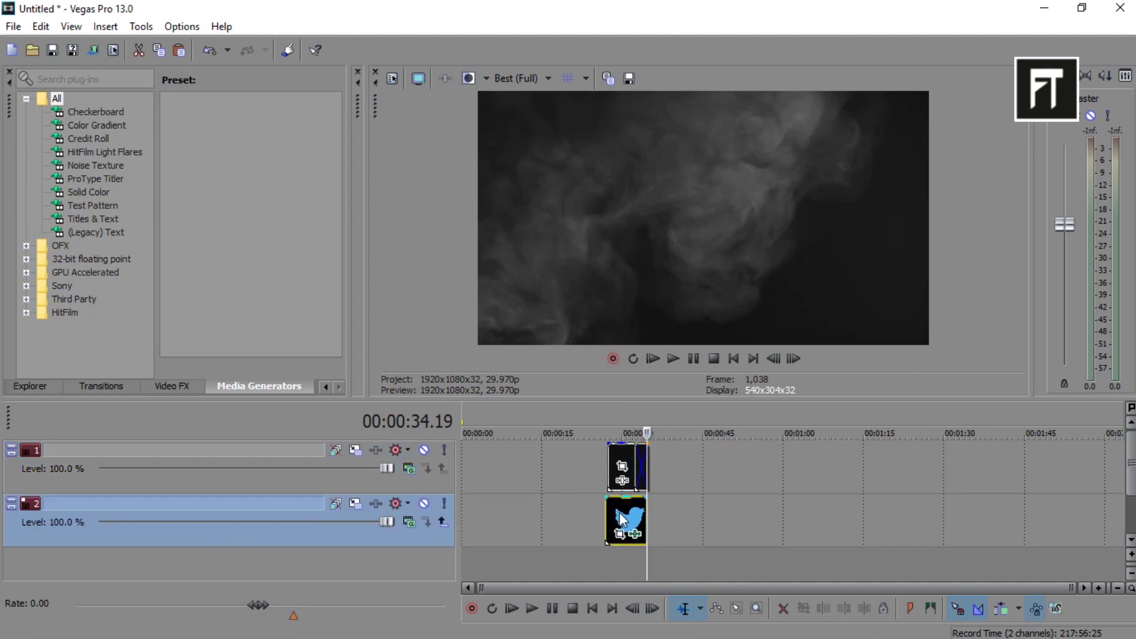
{"action": "left_click", "coordinate": [619, 514]}
{"action": "scroll", "coordinate": [801, 533], "scroll_direction": "up", "scroll_amount": 8}
{"action": "left_click_drag", "start_coordinate": [783, 478], "coordinate": [749, 478]}
{"action": "scroll", "coordinate": [750, 479], "scroll_direction": "down", "scroll_amount": 4}
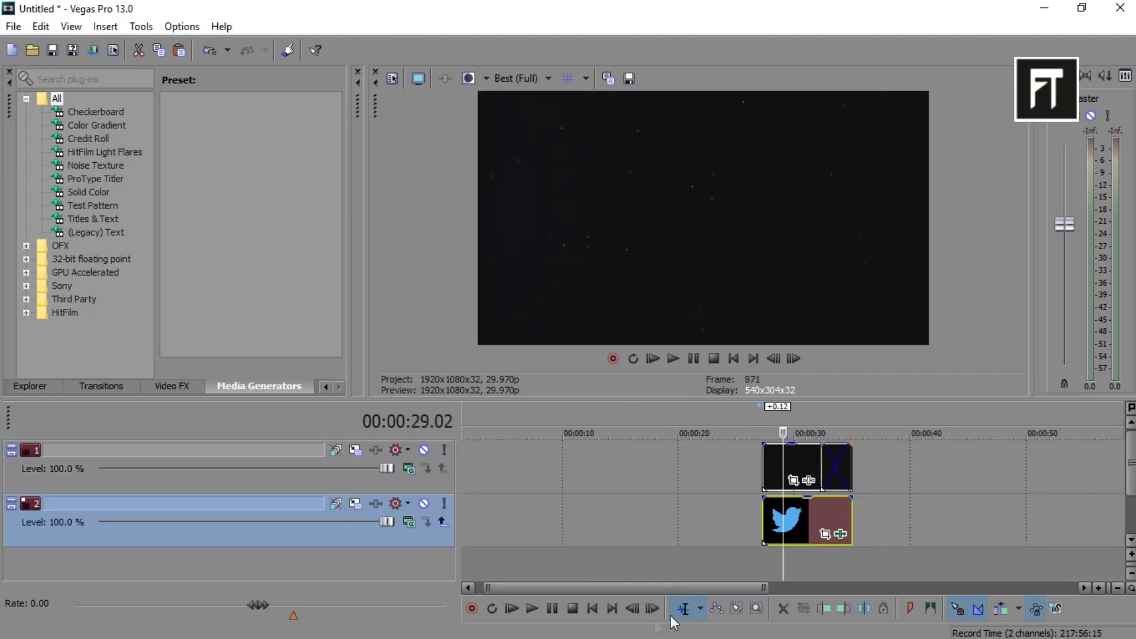
Step: Place smoke_start.mp4 from the project folder on a third track aligned under the logo and delete its audio track
{"action": "mouse_move", "coordinate": [519, 638]}
{"action": "left_click", "coordinate": [474, 626]}
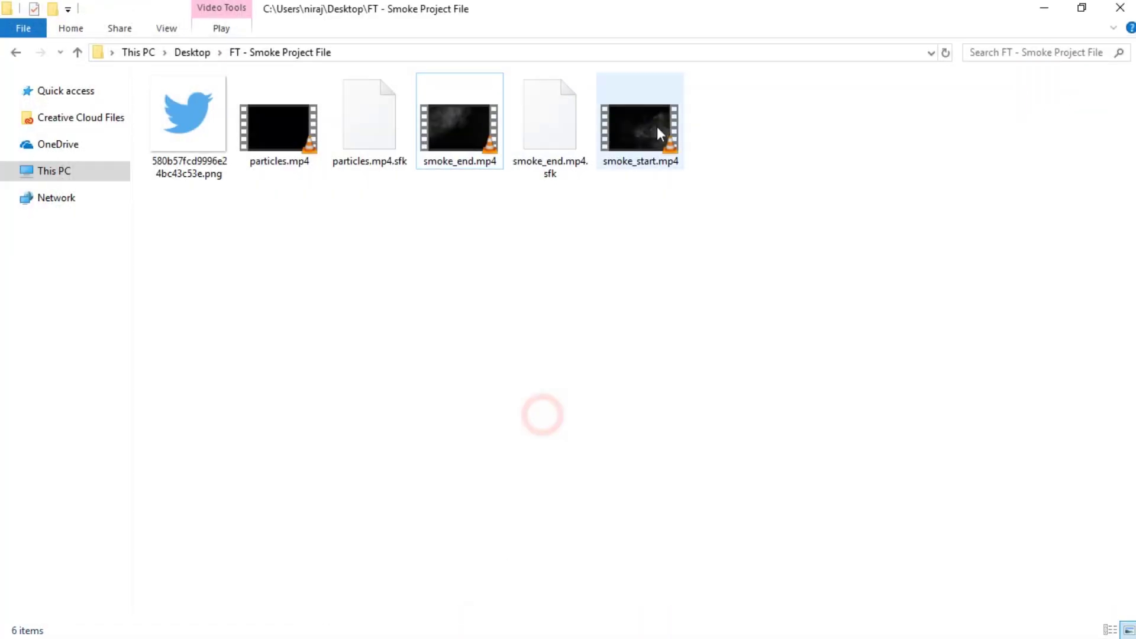
{"action": "left_click_drag", "start_coordinate": [659, 134], "coordinate": [767, 560]}
{"action": "left_click", "coordinate": [1131, 540]}
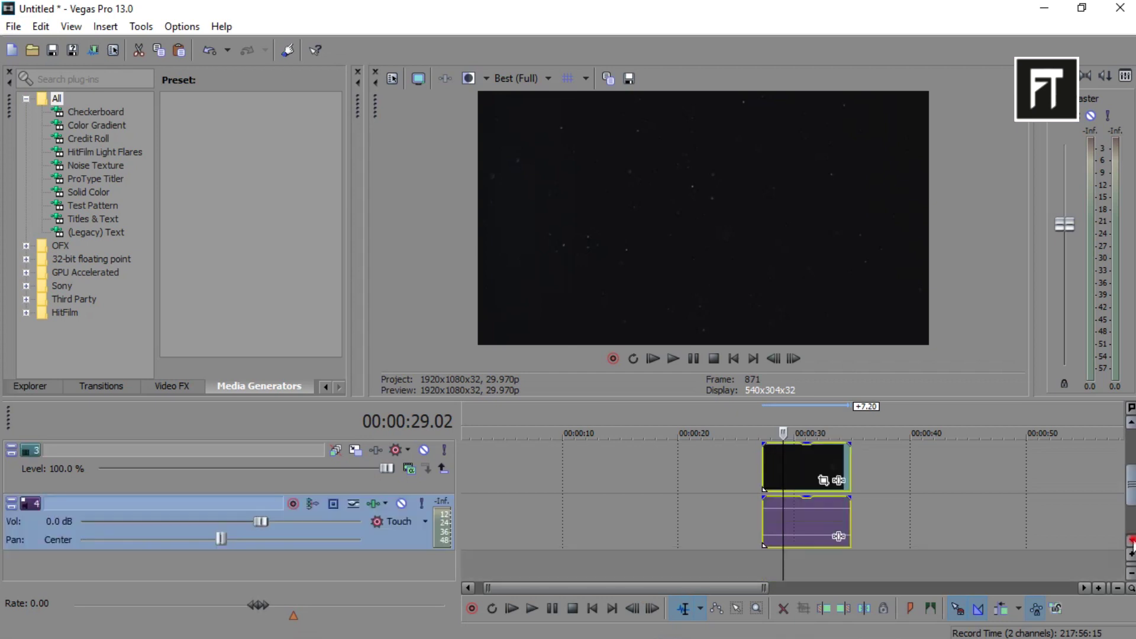
{"action": "right_click", "coordinate": [421, 546]}
{"action": "left_click", "coordinate": [500, 237]}
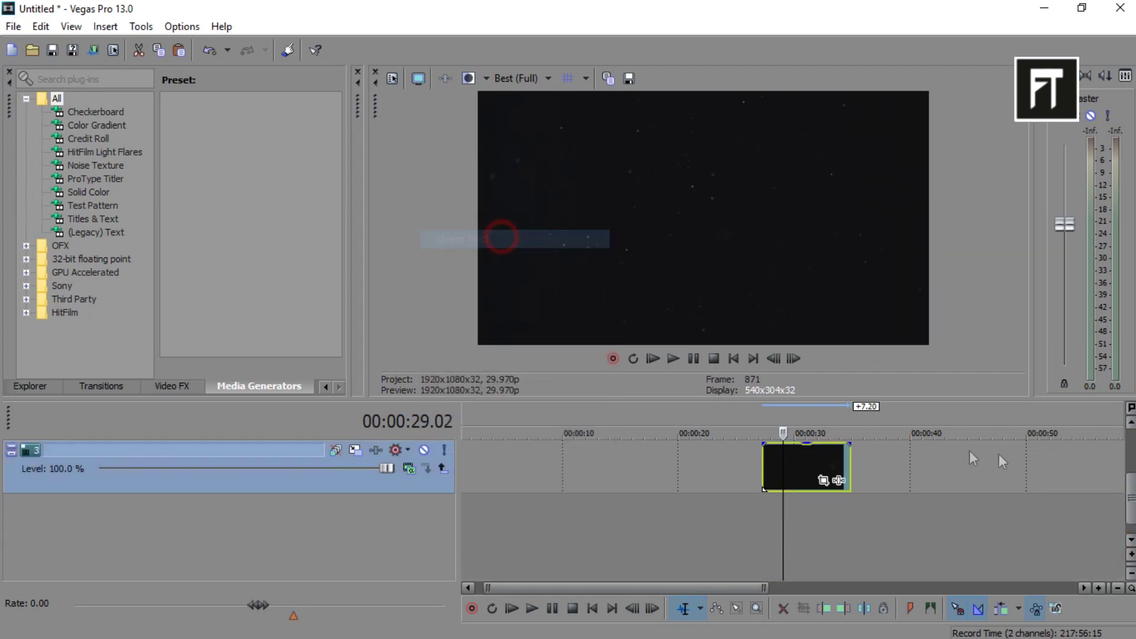
{"action": "left_click", "coordinate": [1130, 424]}
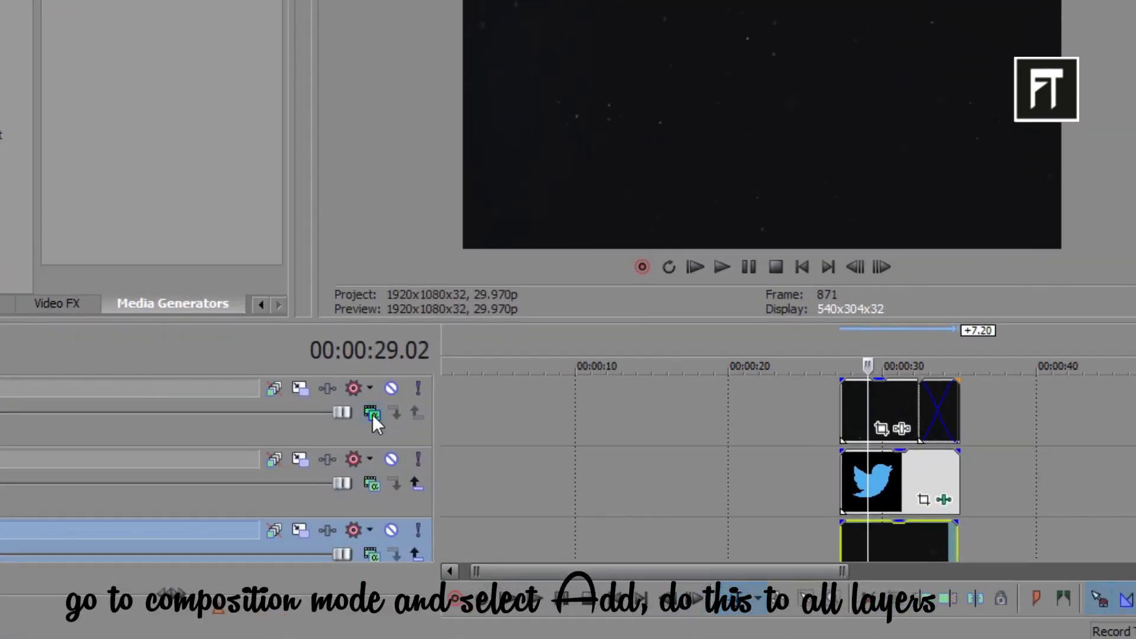
Step: Set the compositing mode of all three video tracks to Add
{"action": "left_click", "coordinate": [409, 468]}
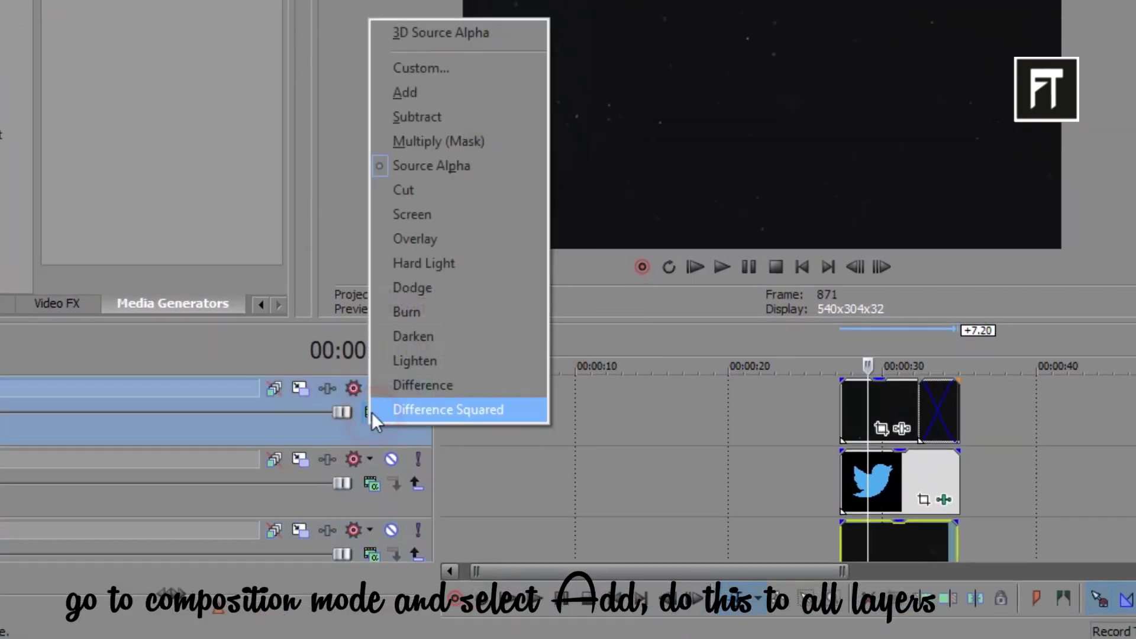
{"action": "left_click", "coordinate": [421, 95]}
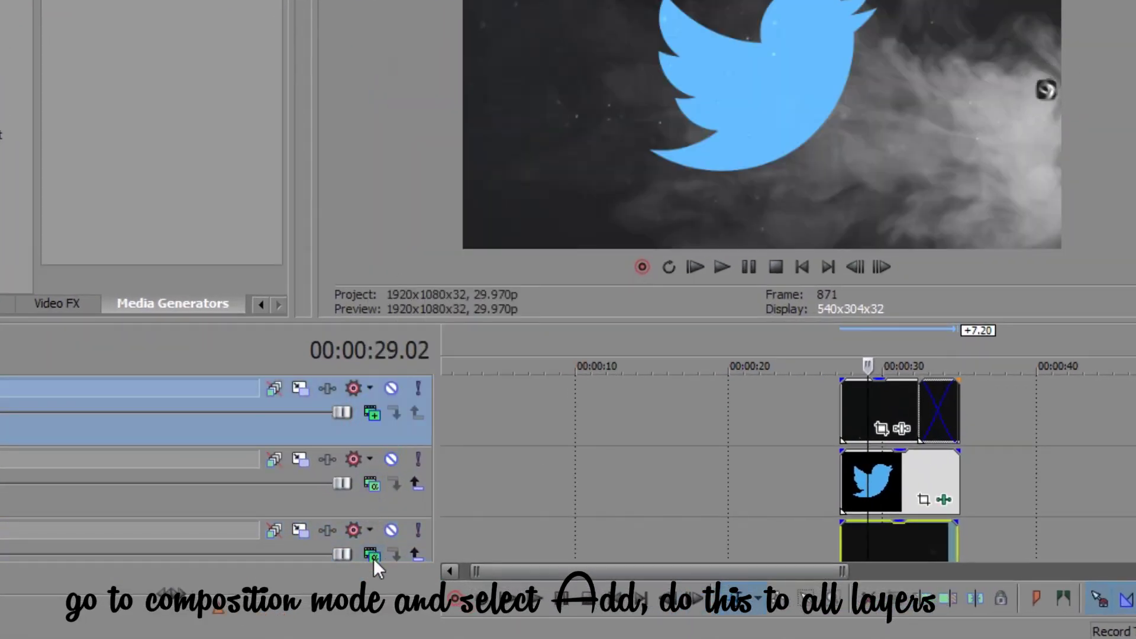
{"action": "left_click", "coordinate": [374, 558]}
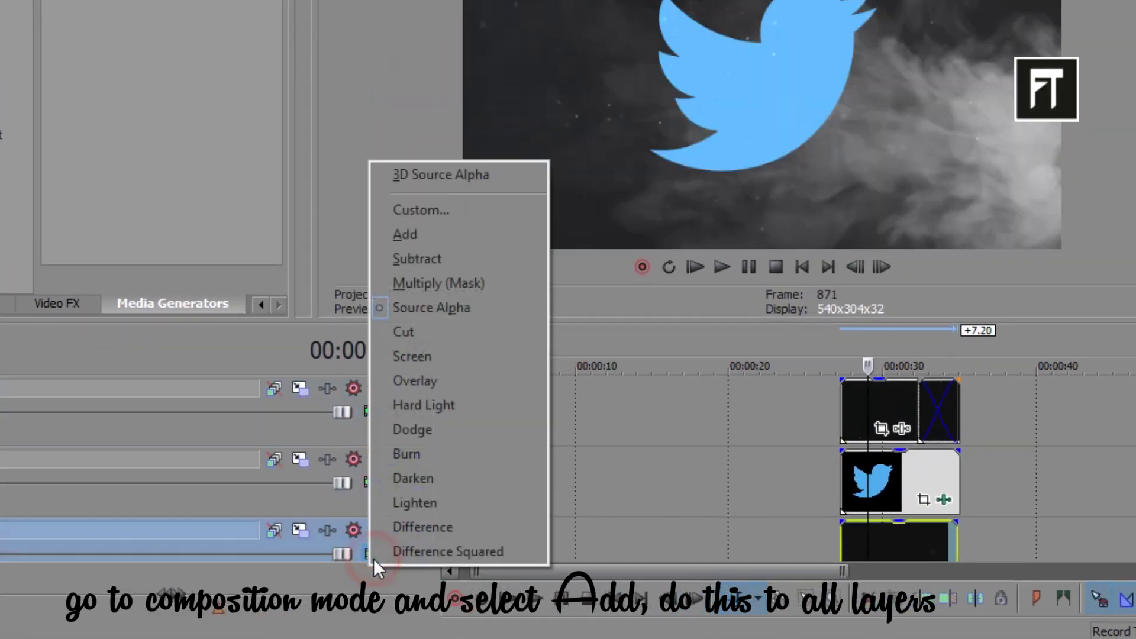
{"action": "left_click", "coordinate": [419, 230]}
{"action": "left_click", "coordinate": [377, 485]}
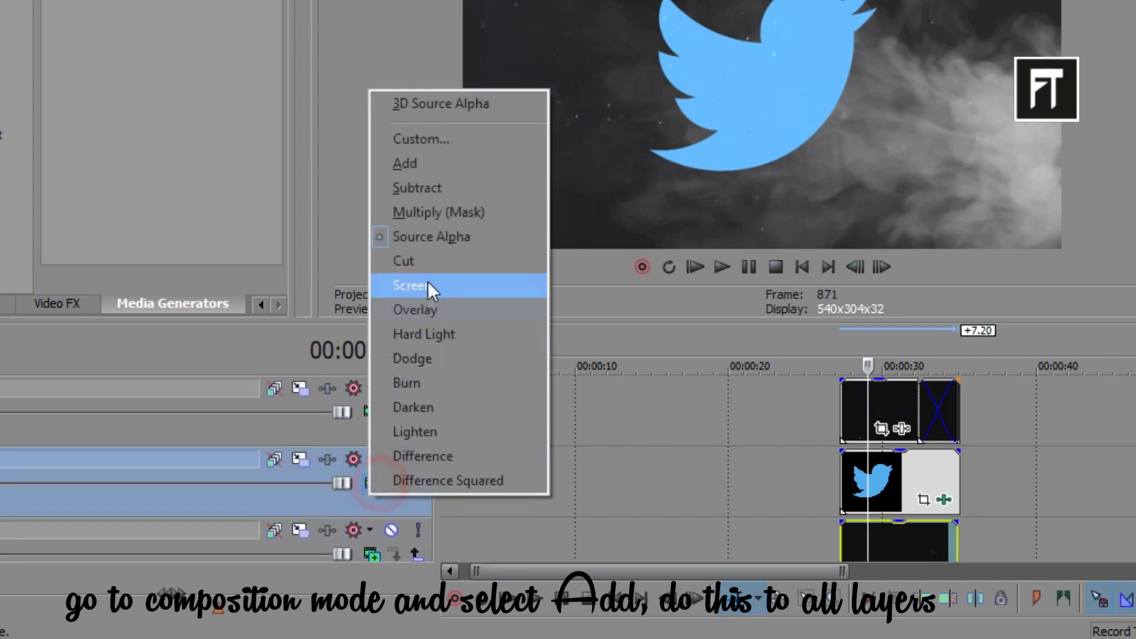
{"action": "left_click", "coordinate": [425, 156]}
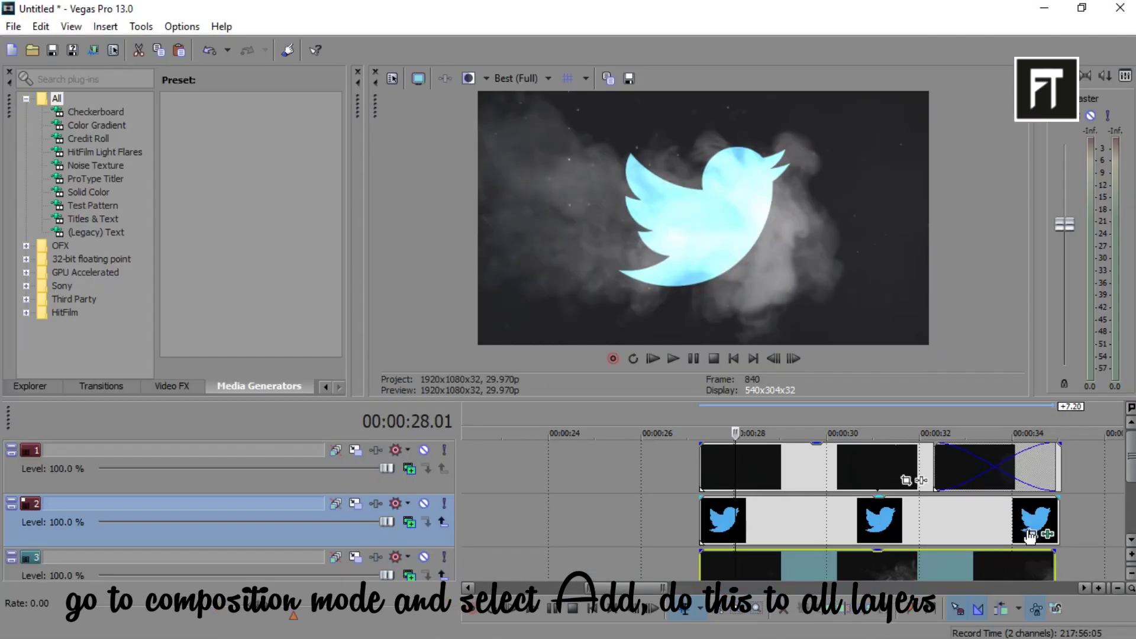
Step: Enable a mask in the logo event's Pan/Crop and draw a rectangular mask around the whole logo image
{"action": "left_click", "coordinate": [1029, 534]}
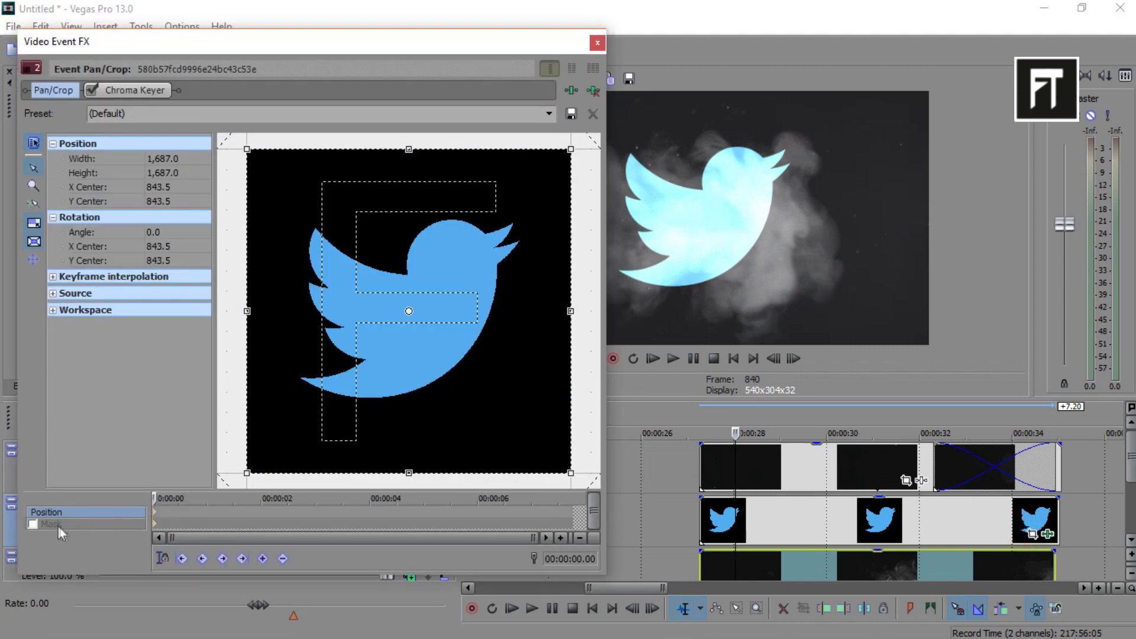
{"action": "left_click", "coordinate": [34, 525]}
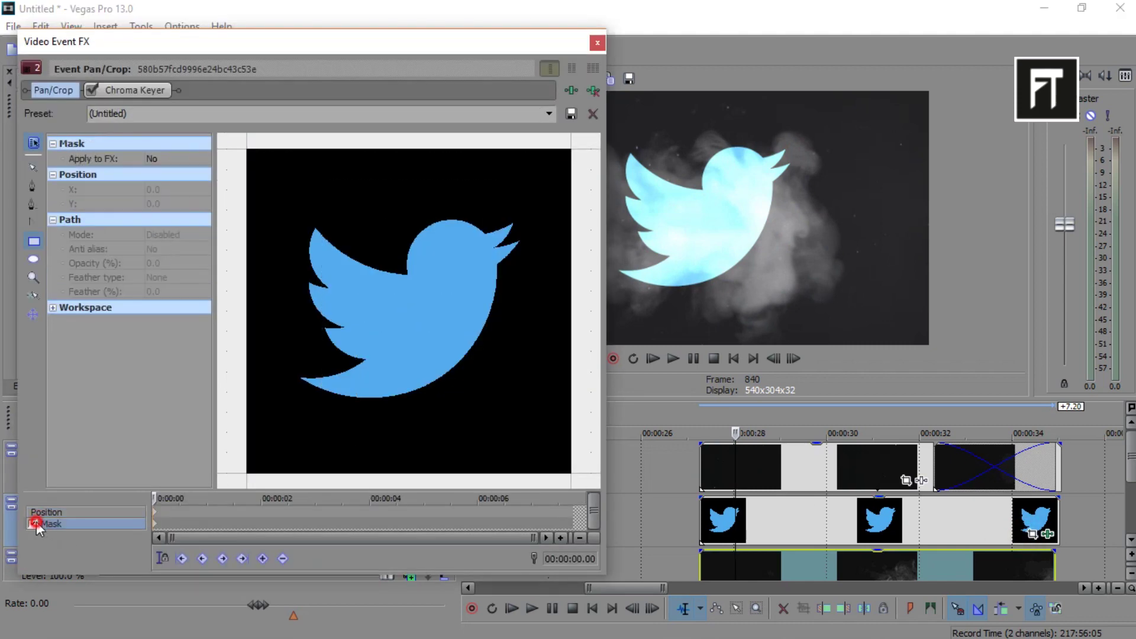
{"action": "left_click", "coordinate": [155, 526]}
{"action": "scroll", "coordinate": [359, 355], "scroll_direction": "down", "scroll_amount": 3}
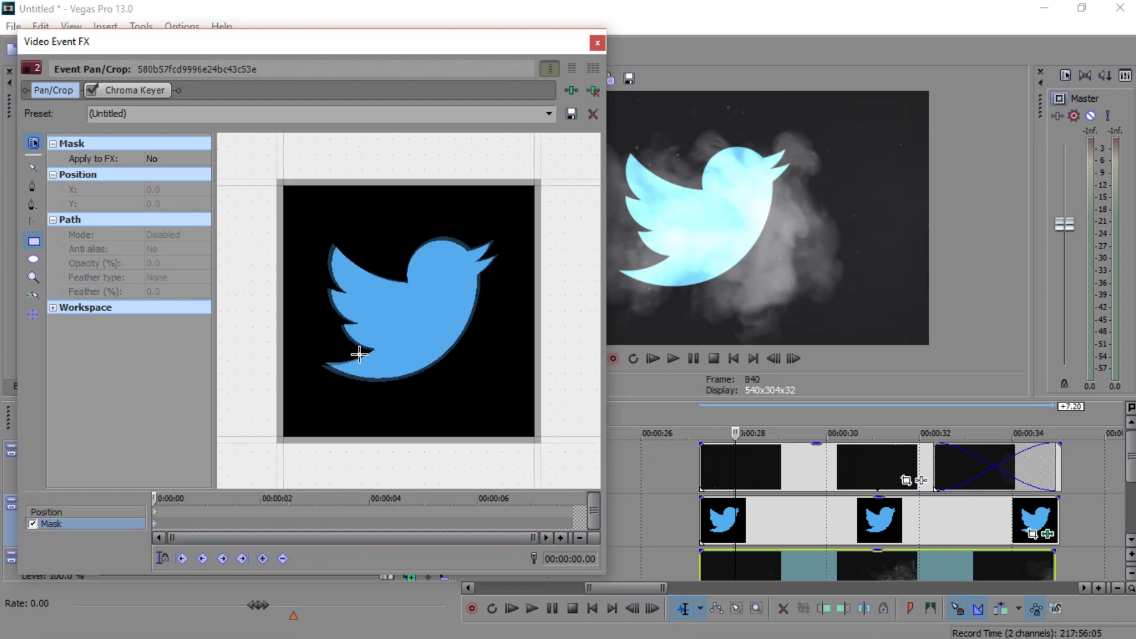
{"action": "left_click_drag", "start_coordinate": [536, 196], "coordinate": [286, 424]}
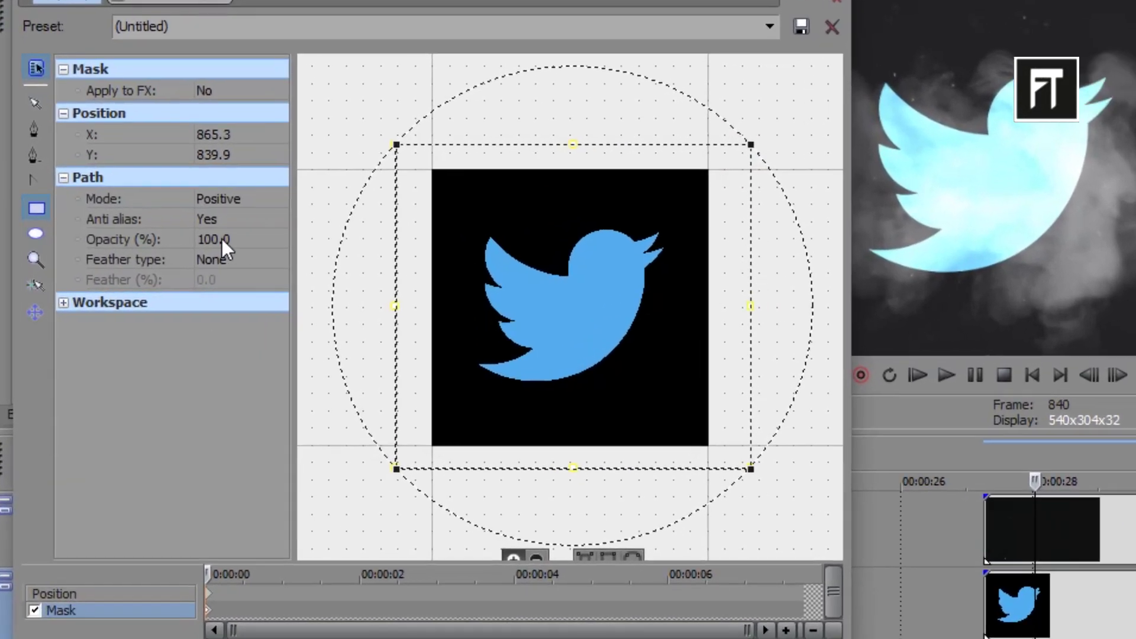
Step: Set the mask path's opacity to 38%, feather type to Both and feather to 50%
{"action": "left_click", "coordinate": [166, 263]}
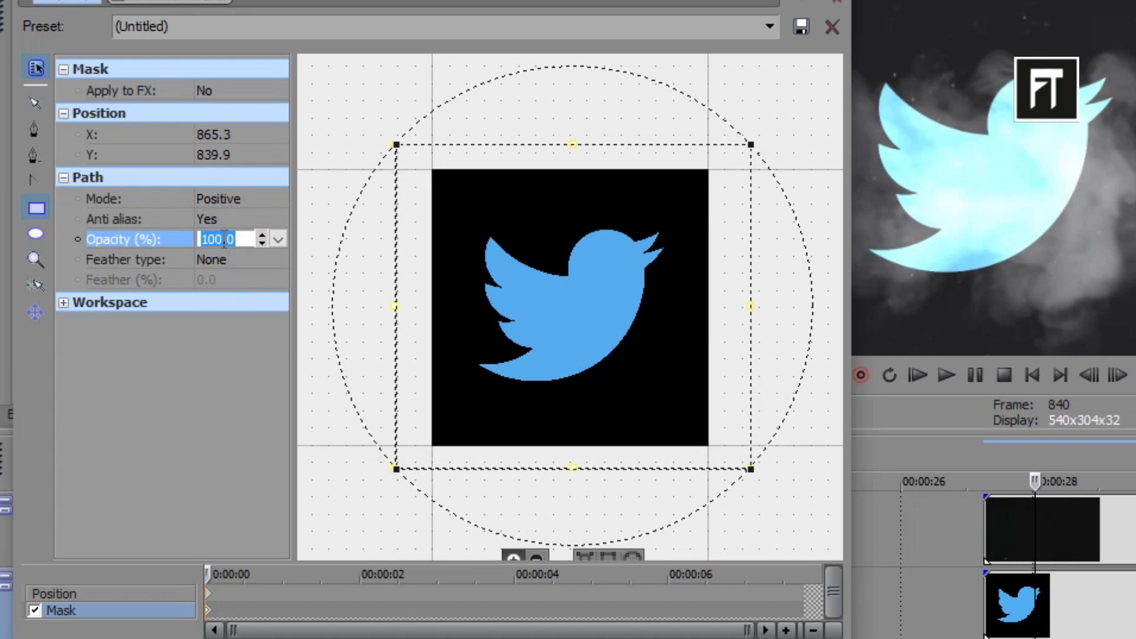
{"action": "left_click", "coordinate": [240, 259]}
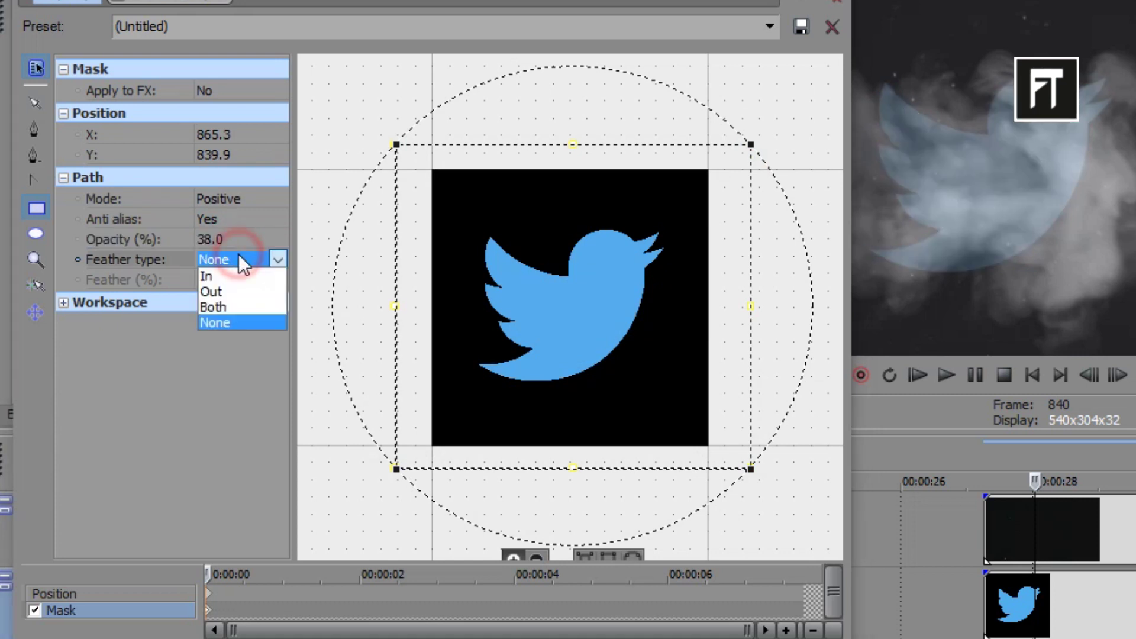
{"action": "left_click", "coordinate": [213, 307]}
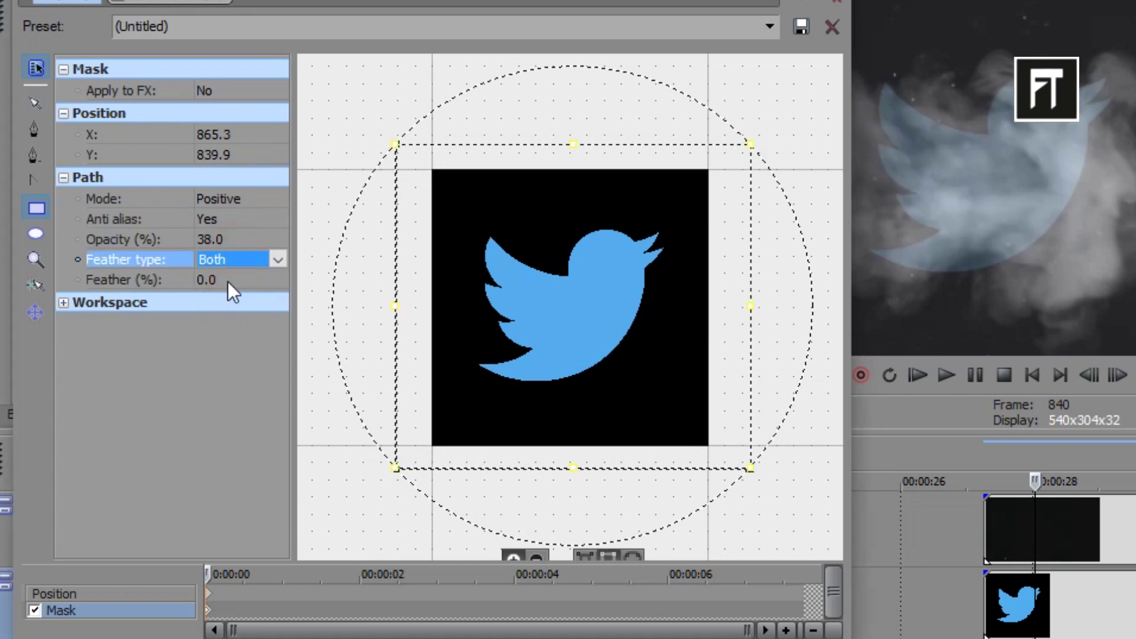
{"action": "left_click", "coordinate": [227, 283]}
{"action": "type", "text": "50"}
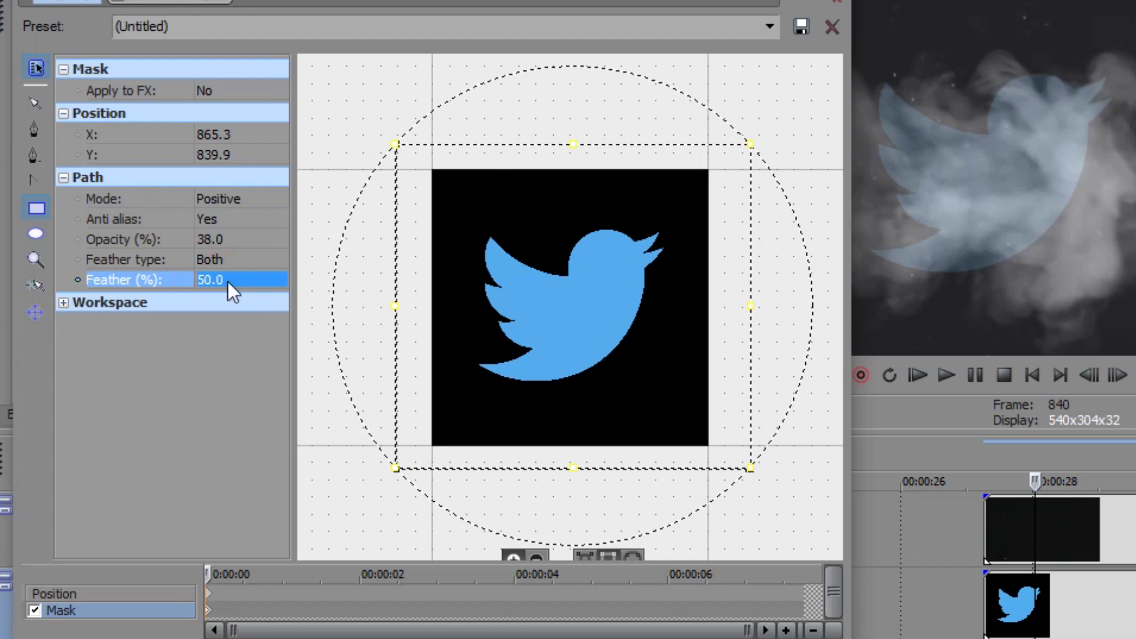
Step: Move the mask off the logo's left side at the start of the event, to about X -1,091
{"action": "scroll", "coordinate": [553, 332], "scroll_direction": "down", "scroll_amount": 4}
{"action": "left_click", "coordinate": [571, 345]}
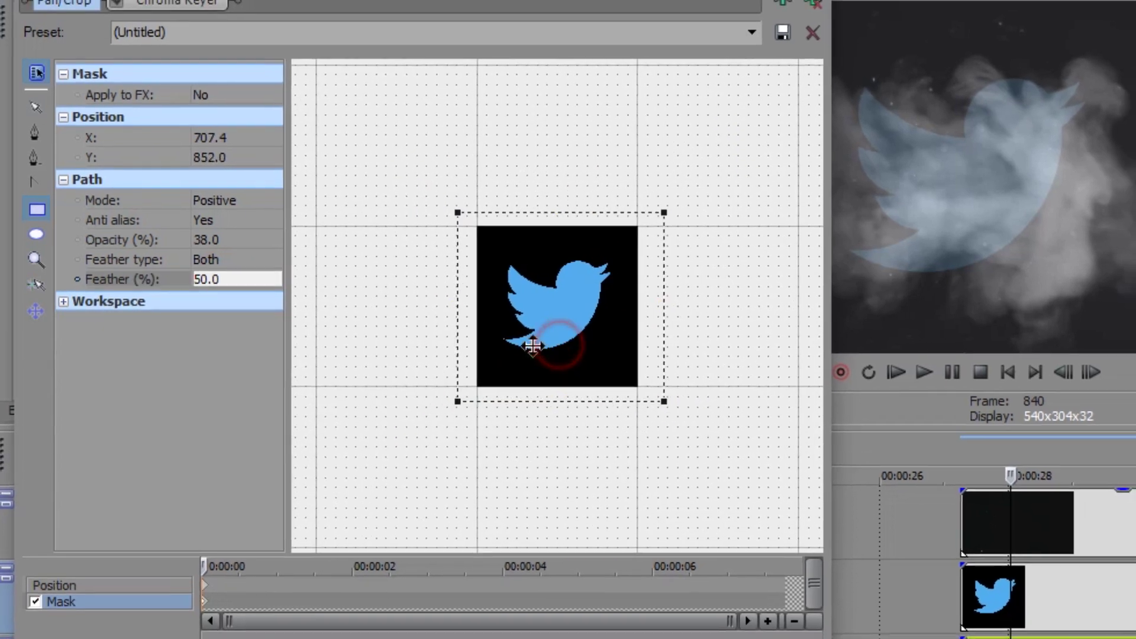
{"action": "left_click_drag", "start_coordinate": [533, 346], "coordinate": [344, 339]}
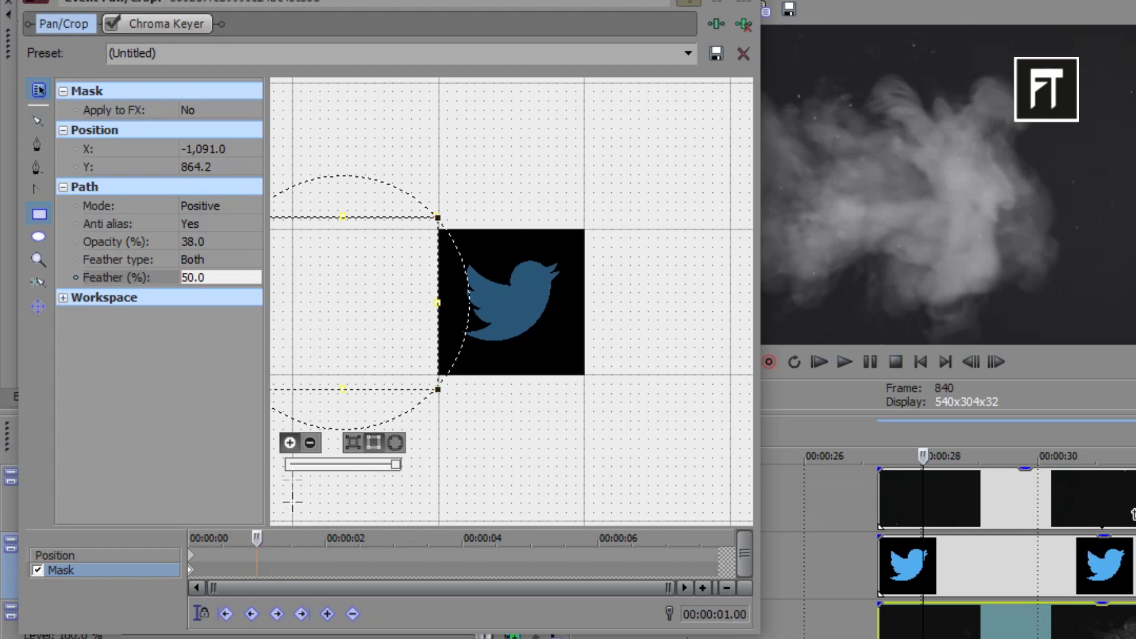
Step: At the 00:00:01.00 mask keyframe, move the mask back over the logo to about X 841, Y 852 and set its opacity to 100%
{"action": "left_click", "coordinate": [375, 352]}
{"action": "left_click_drag", "start_coordinate": [497, 351], "coordinate": [542, 351]}
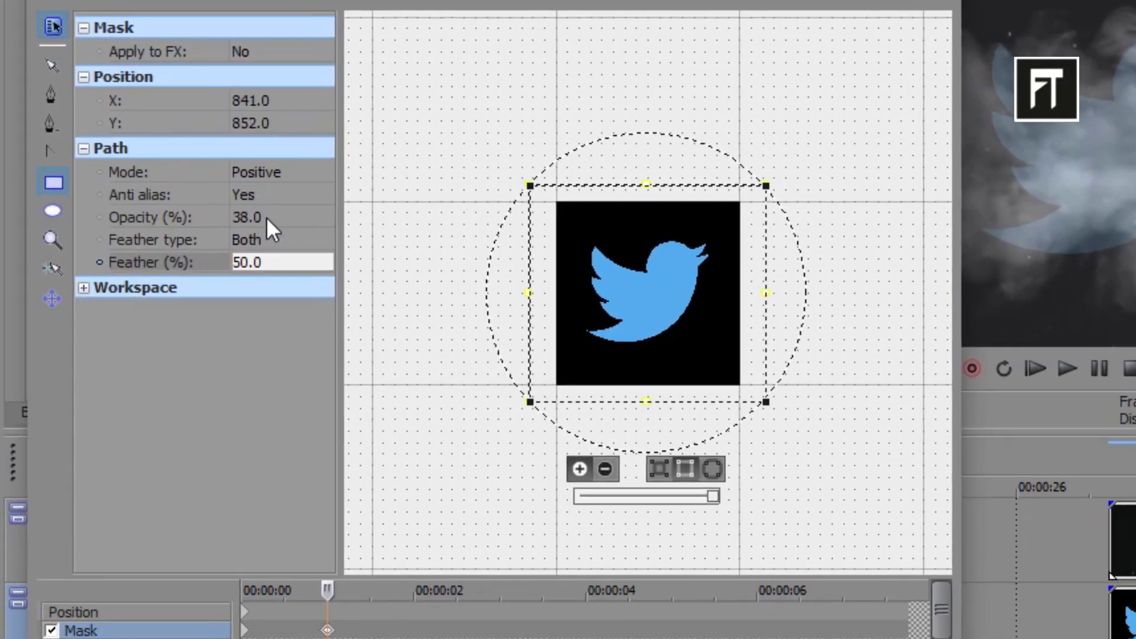
{"action": "left_click", "coordinate": [207, 241]}
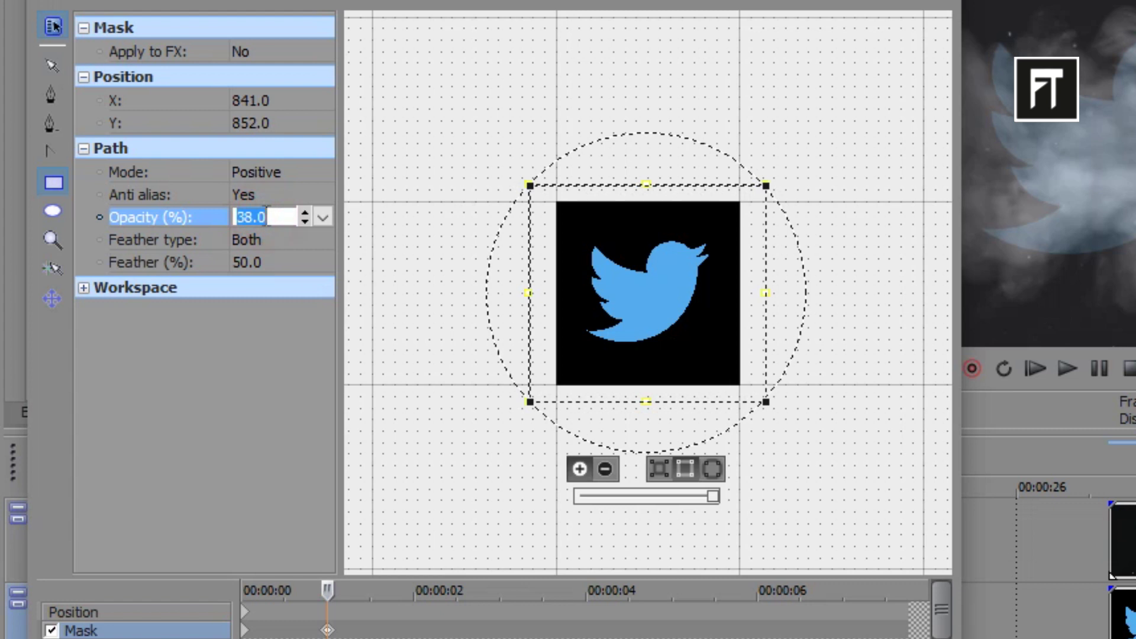
{"action": "type", "text": "100"}
{"action": "key", "text": "Return"}
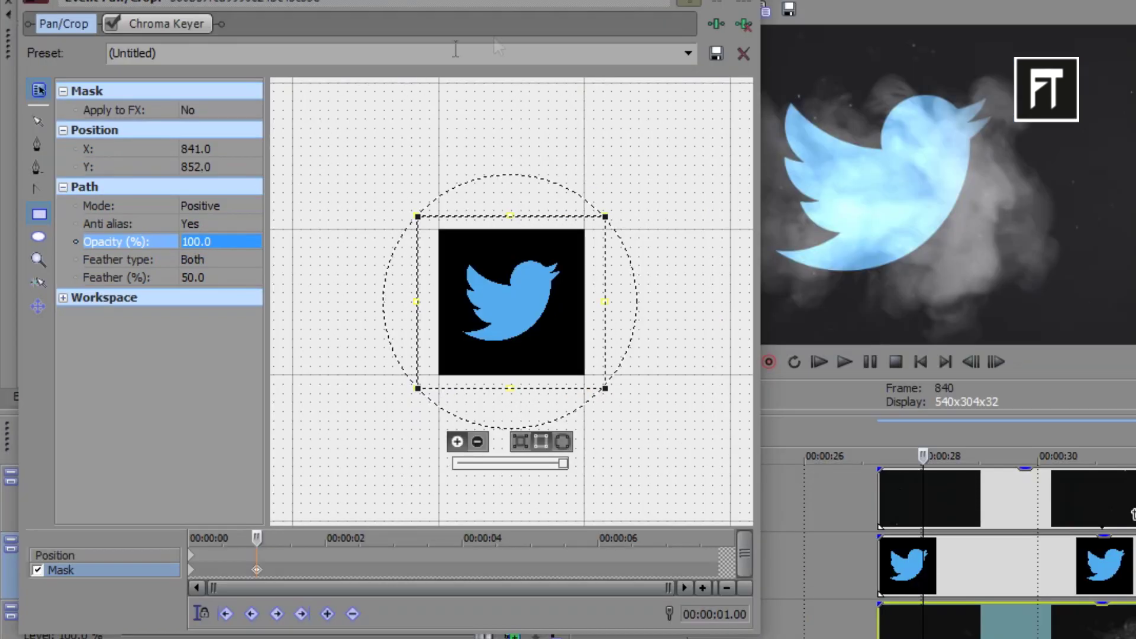
{"action": "left_click", "coordinate": [747, 1]}
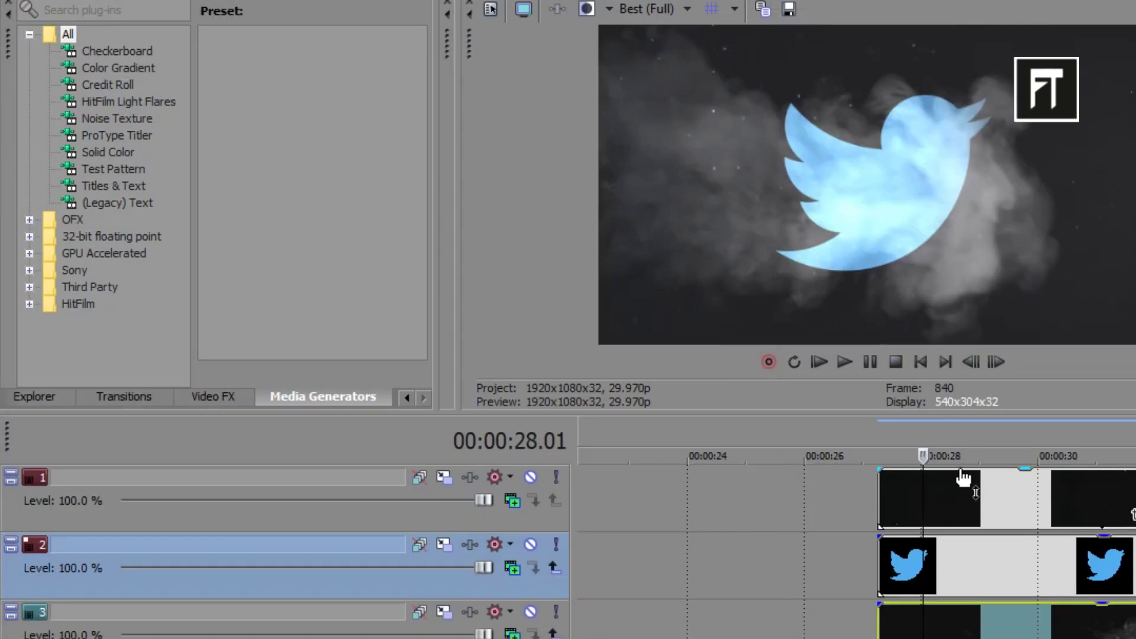
Step: Check the logo reveal at 00:00:27.18 and move the logo's second mask keyframe to 00:00:01.11
{"action": "scroll", "coordinate": [965, 478], "scroll_direction": "up", "scroll_amount": 3}
{"action": "left_click_drag", "start_coordinate": [981, 494], "coordinate": [960, 497]}
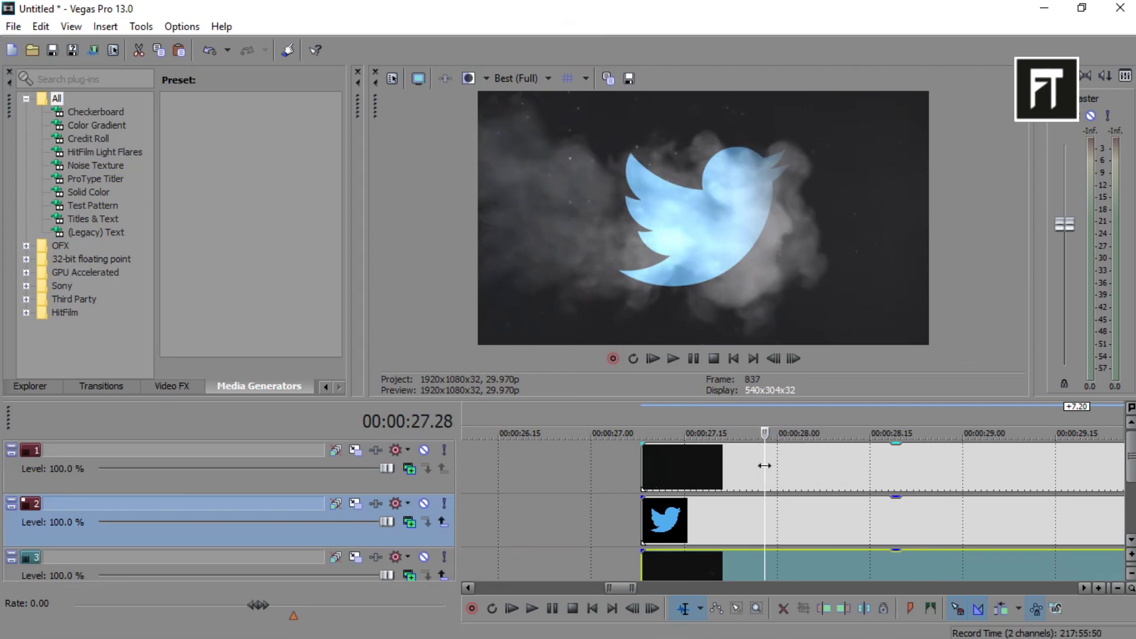
{"action": "left_click_drag", "start_coordinate": [764, 465], "coordinate": [702, 466]}
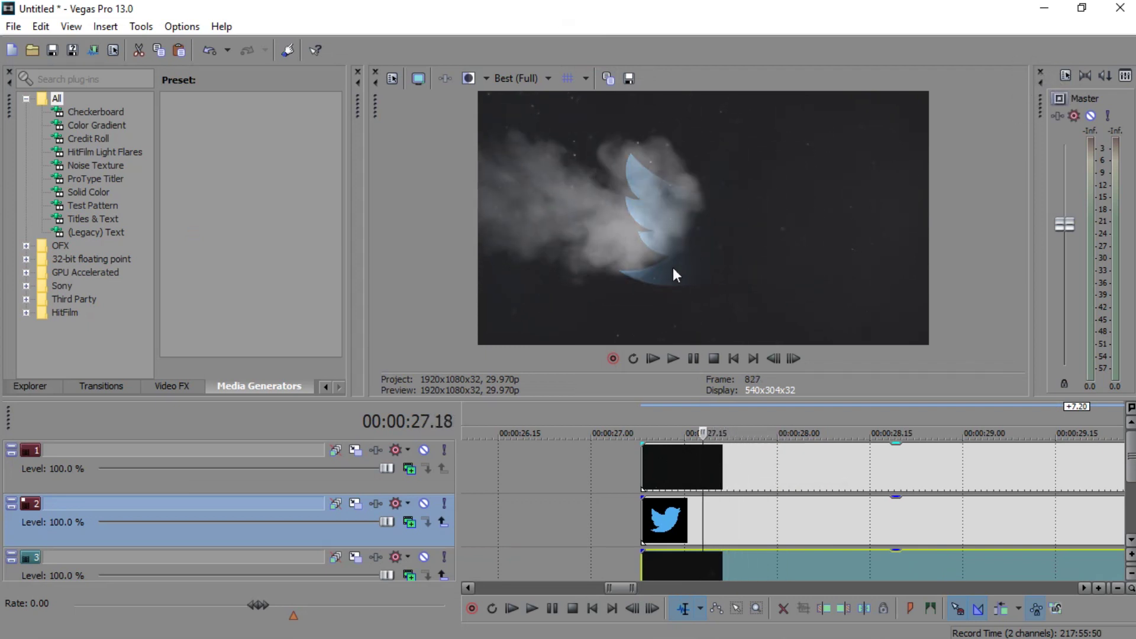
{"action": "scroll", "coordinate": [847, 476], "scroll_direction": "down", "scroll_amount": 4}
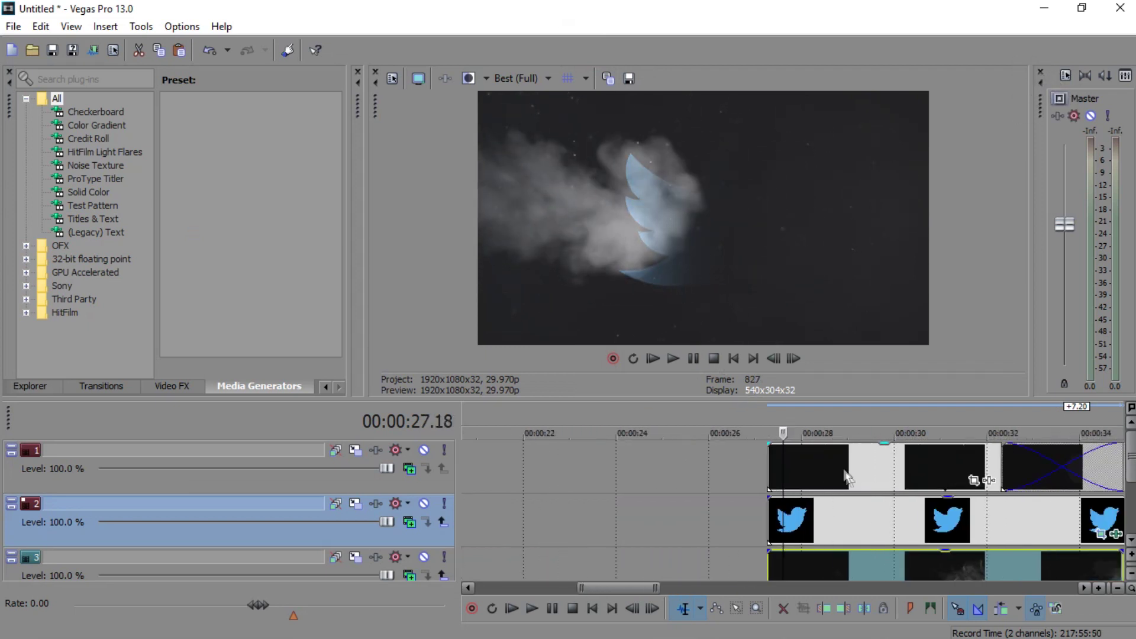
{"action": "scroll", "coordinate": [1080, 547], "scroll_direction": "down", "scroll_amount": 3}
{"action": "left_click", "coordinate": [928, 534]}
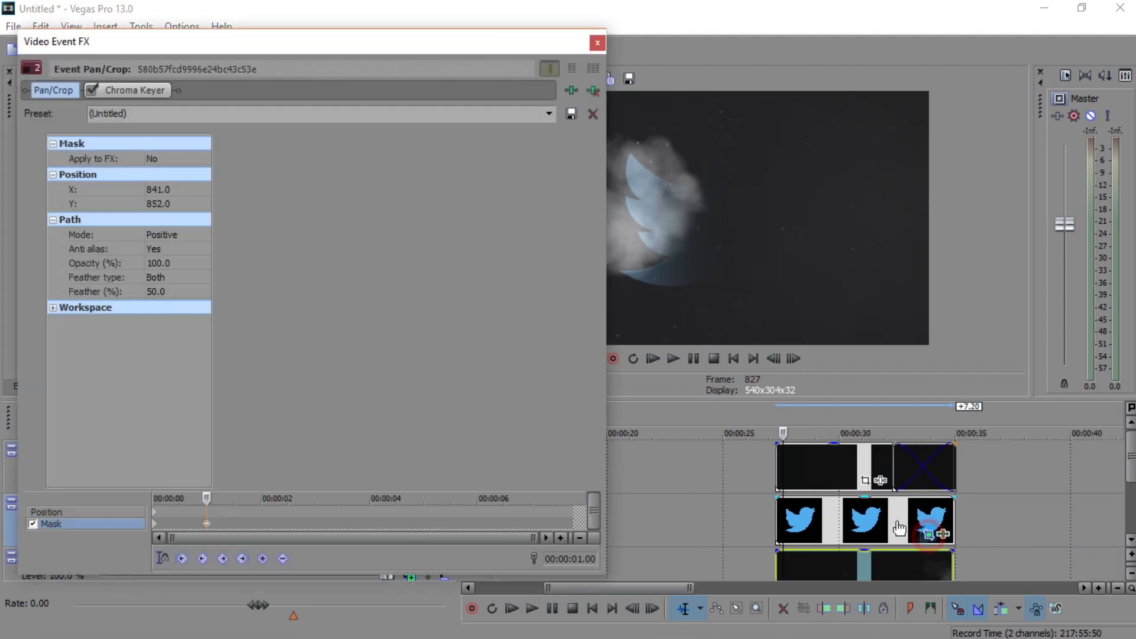
{"action": "left_click_drag", "start_coordinate": [216, 531], "coordinate": [229, 535]}
{"action": "left_click", "coordinate": [231, 531]}
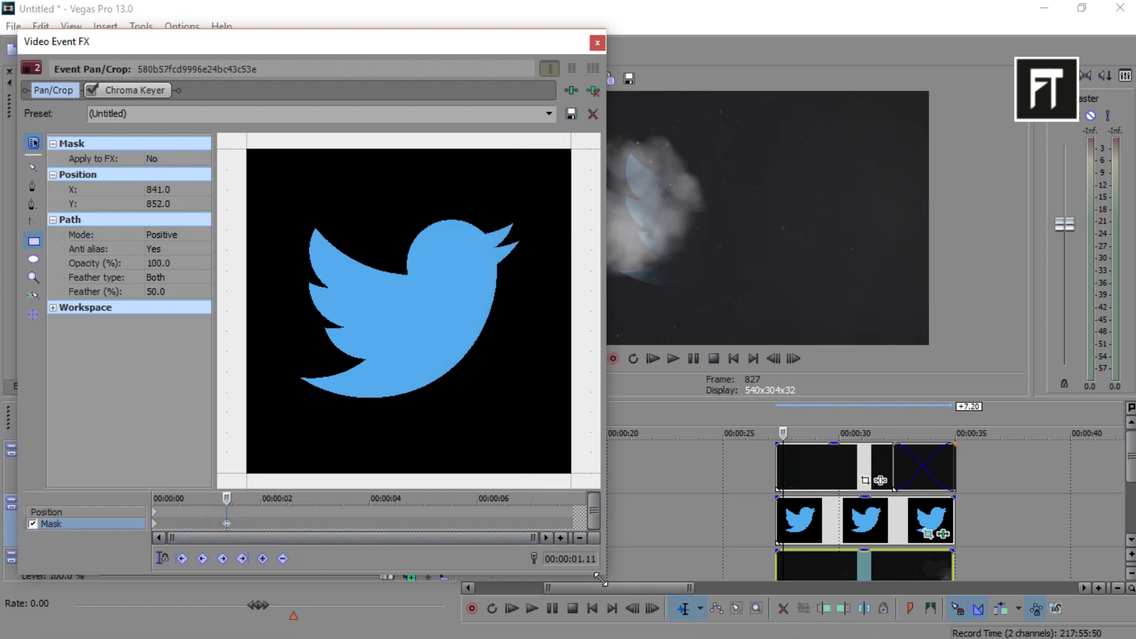
{"action": "left_click", "coordinate": [599, 39]}
{"action": "scroll", "coordinate": [893, 467], "scroll_direction": "up", "scroll_amount": 4}
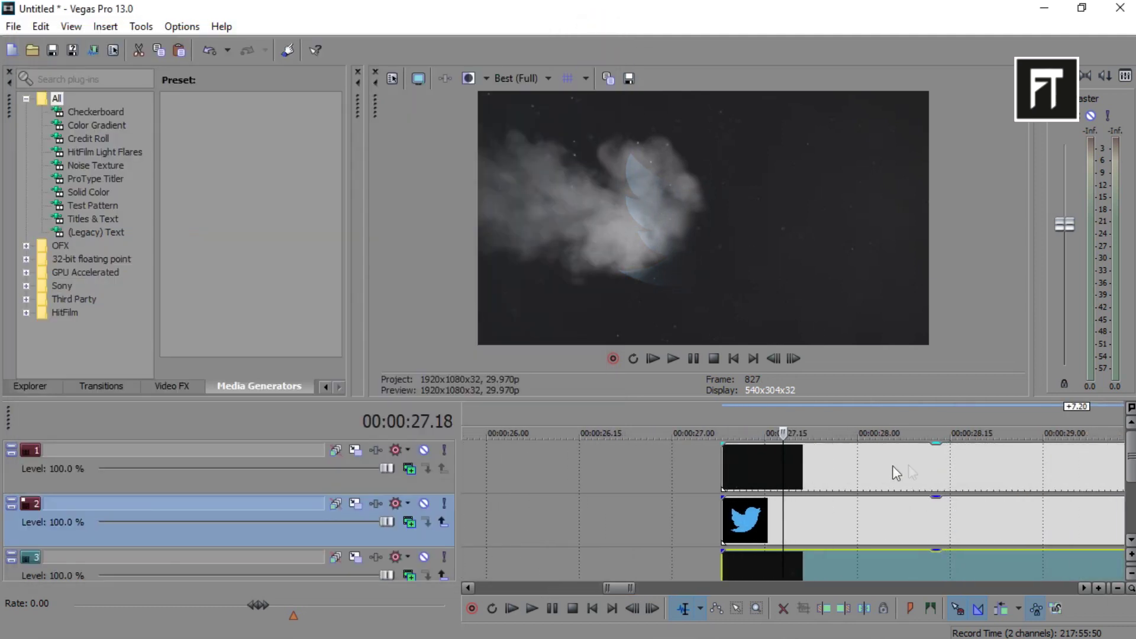
Step: Open the Twitter logo event's pan/crop settings and add a mask keyframe at 00:00:05.09 that keeps the mask over the logo
{"action": "left_click_drag", "start_coordinate": [784, 479], "coordinate": [1071, 523]}
{"action": "scroll", "coordinate": [941, 526], "scroll_direction": "down", "scroll_amount": 4}
{"action": "left_click", "coordinate": [926, 526]}
{"action": "left_click_drag", "start_coordinate": [926, 527], "coordinate": [1062, 557]}
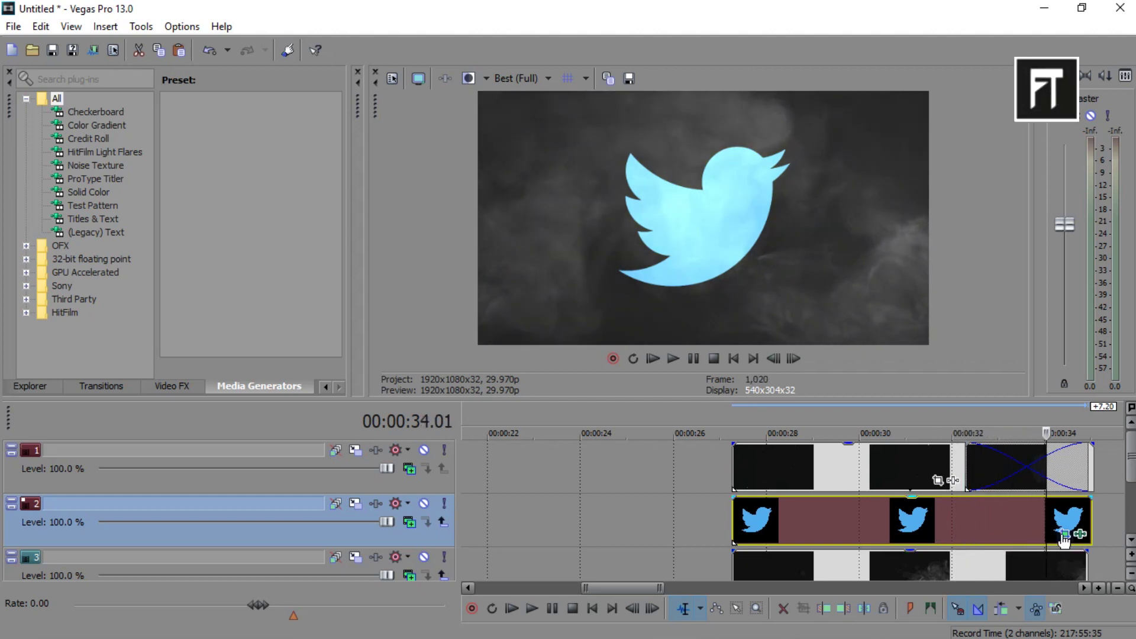
{"action": "left_click", "coordinate": [1062, 535]}
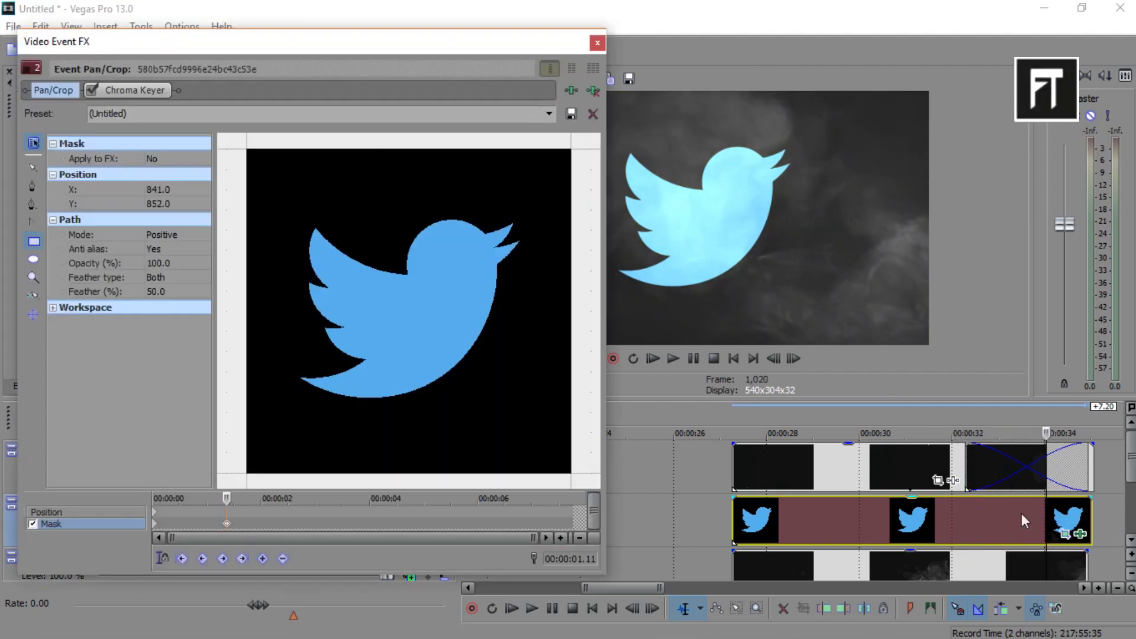
{"action": "left_click", "coordinate": [439, 521]}
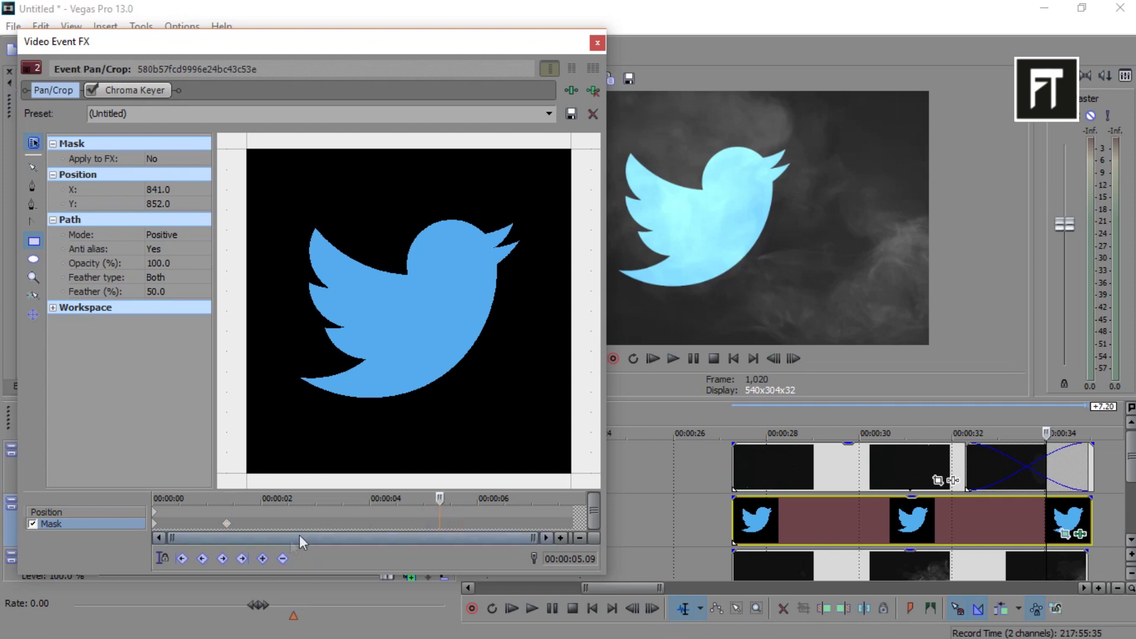
{"action": "scroll", "coordinate": [467, 365], "scroll_direction": "down", "scroll_amount": 5}
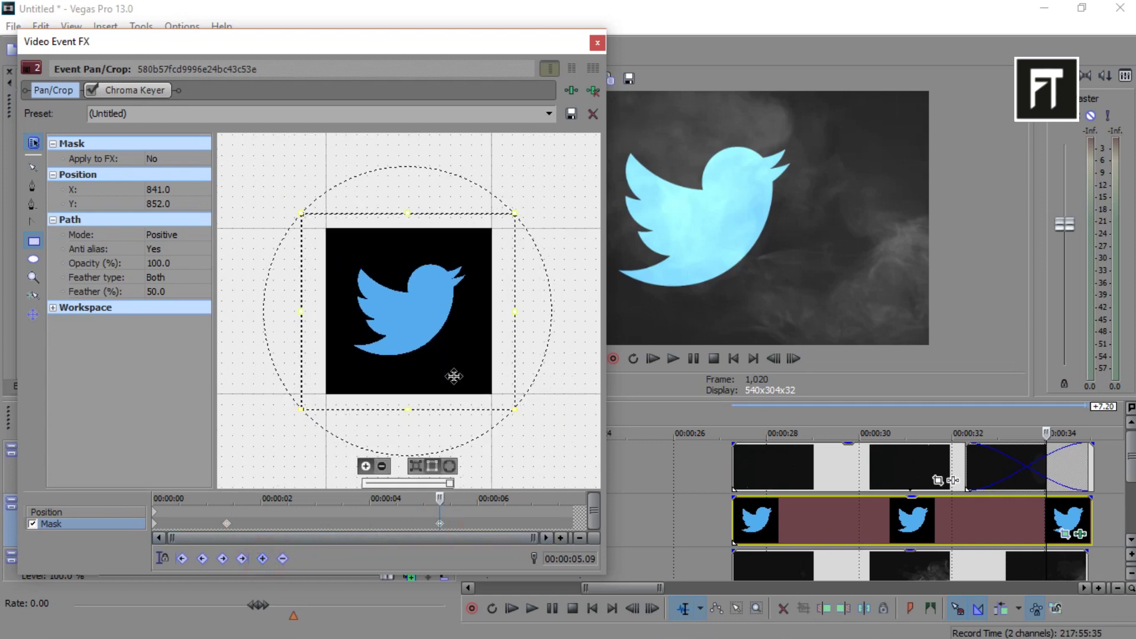
Step: At 00:00:06.04, move the mask off the logo's right side to about X 3,034, Y 808 and close the pan/crop settings
{"action": "left_click_drag", "start_coordinate": [439, 500], "coordinate": [475, 504]}
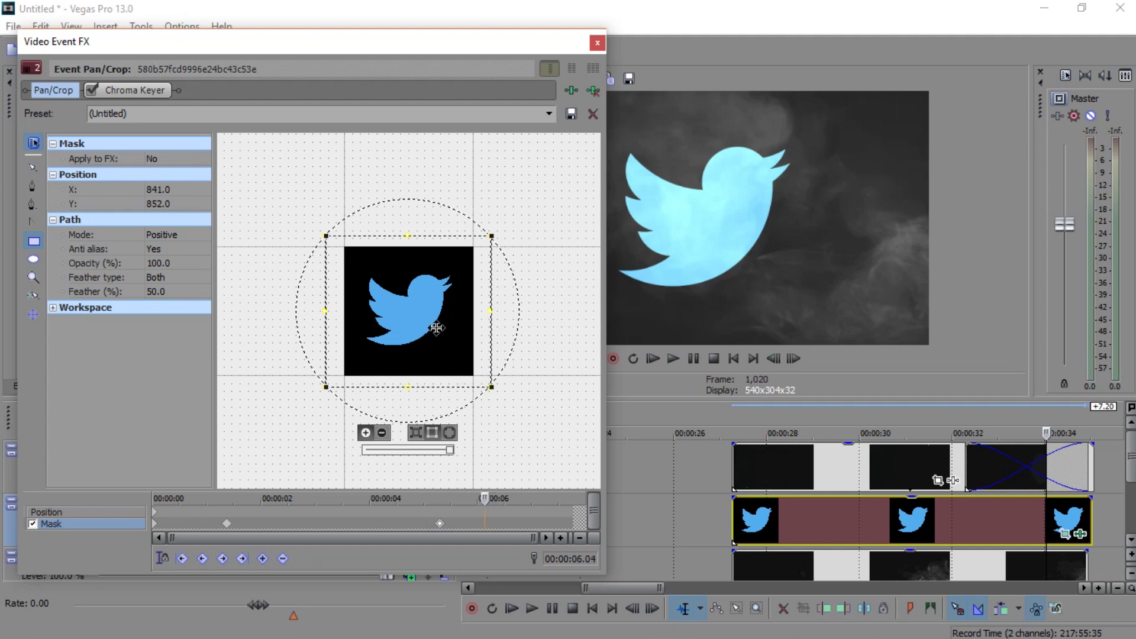
{"action": "left_click_drag", "start_coordinate": [436, 328], "coordinate": [591, 324]}
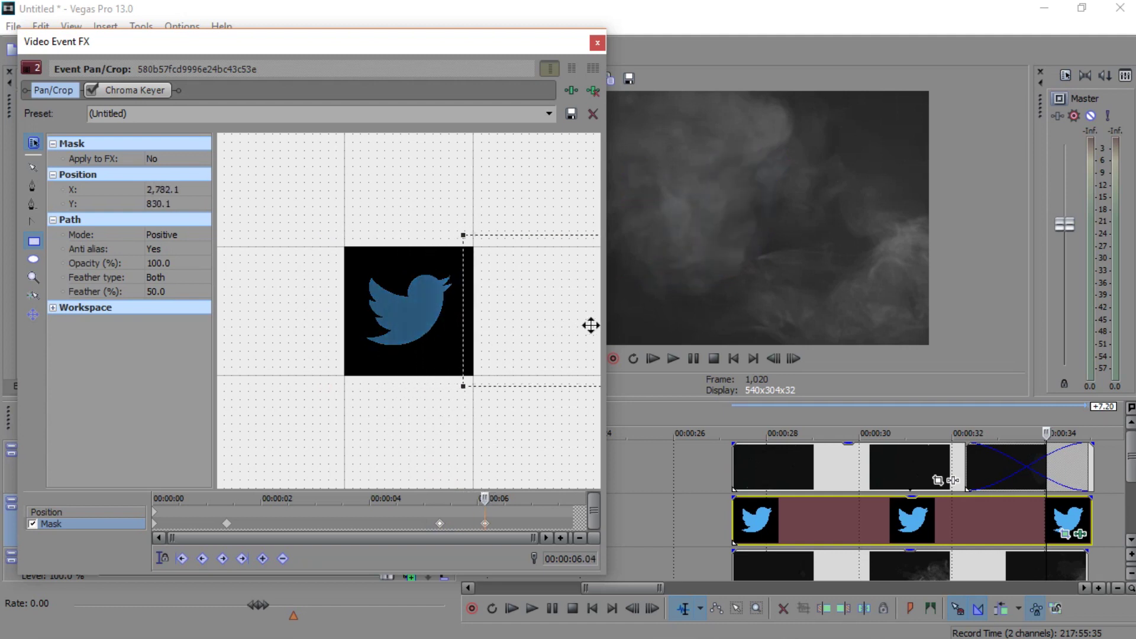
{"action": "left_click", "coordinate": [597, 43]}
Step: Check the logo's exit back to 00:00:32.20, and shift the third mask keyframe to 00:00:05.19 and the last one slightly later
{"action": "scroll", "coordinate": [710, 521], "scroll_direction": "up", "scroll_amount": 3}
{"action": "left_click", "coordinate": [710, 523]}
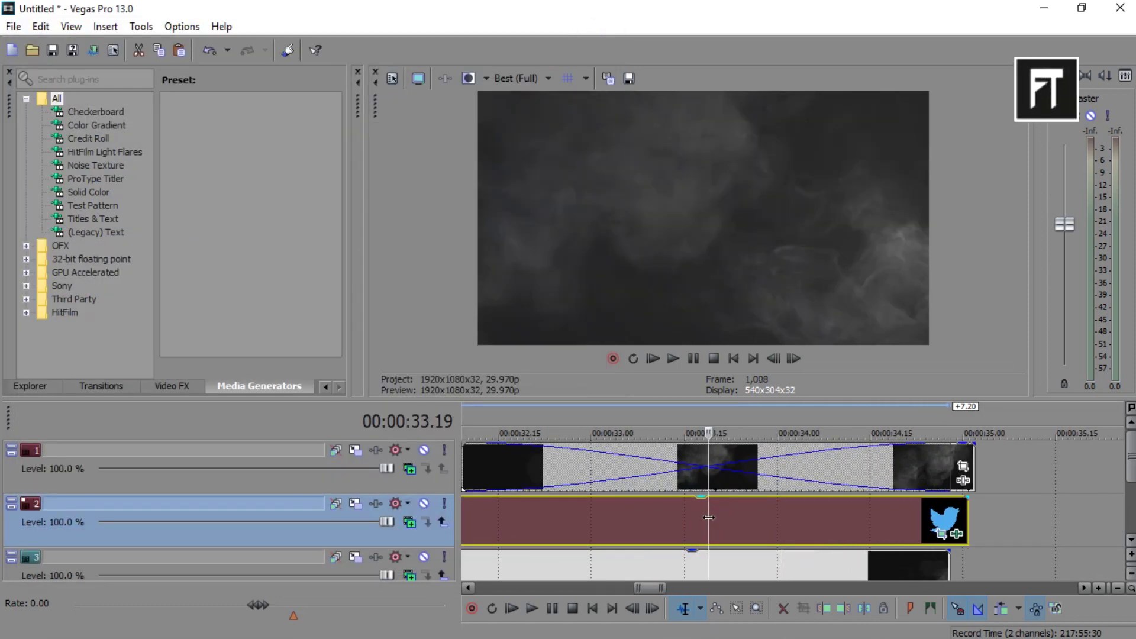
{"action": "left_click_drag", "start_coordinate": [709, 518], "coordinate": [526, 516]}
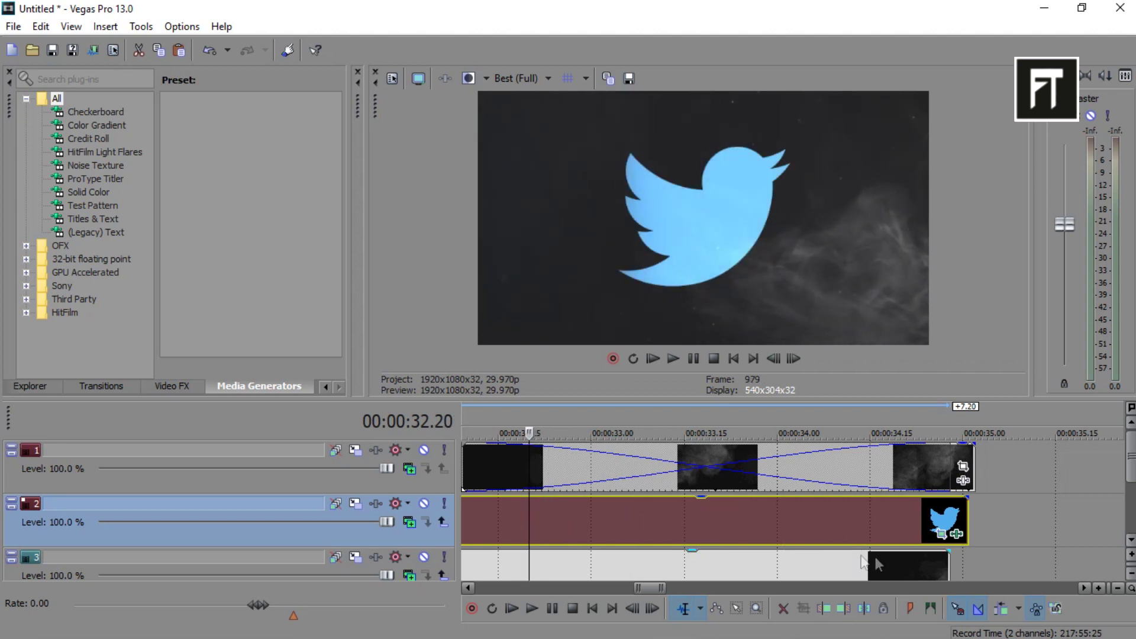
{"action": "left_click", "coordinate": [940, 535]}
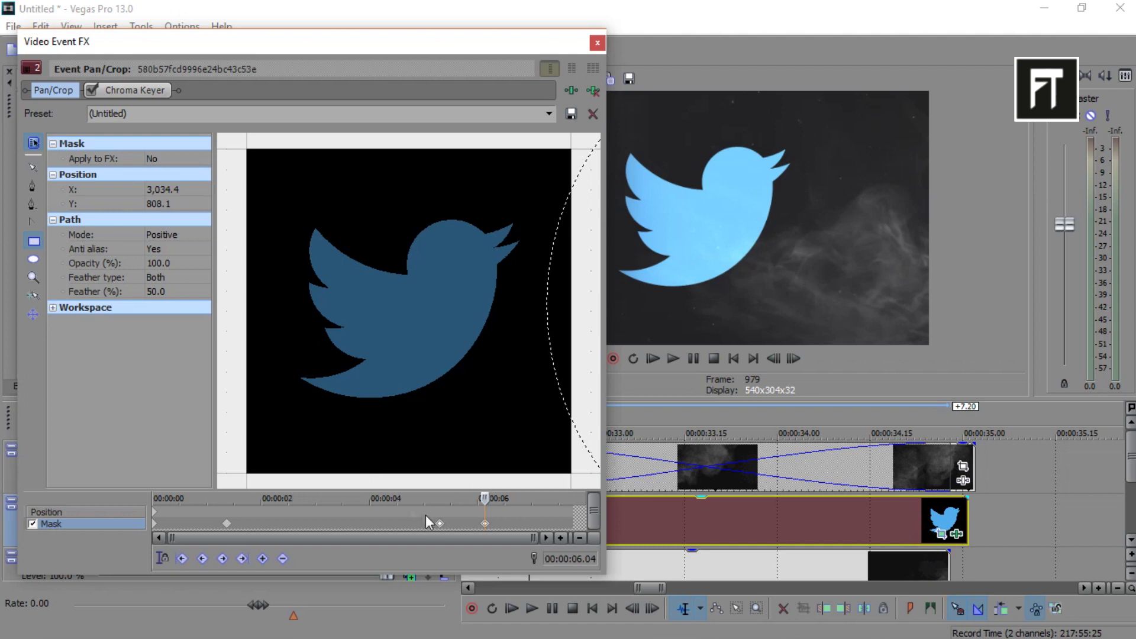
{"action": "left_click", "coordinate": [440, 524]}
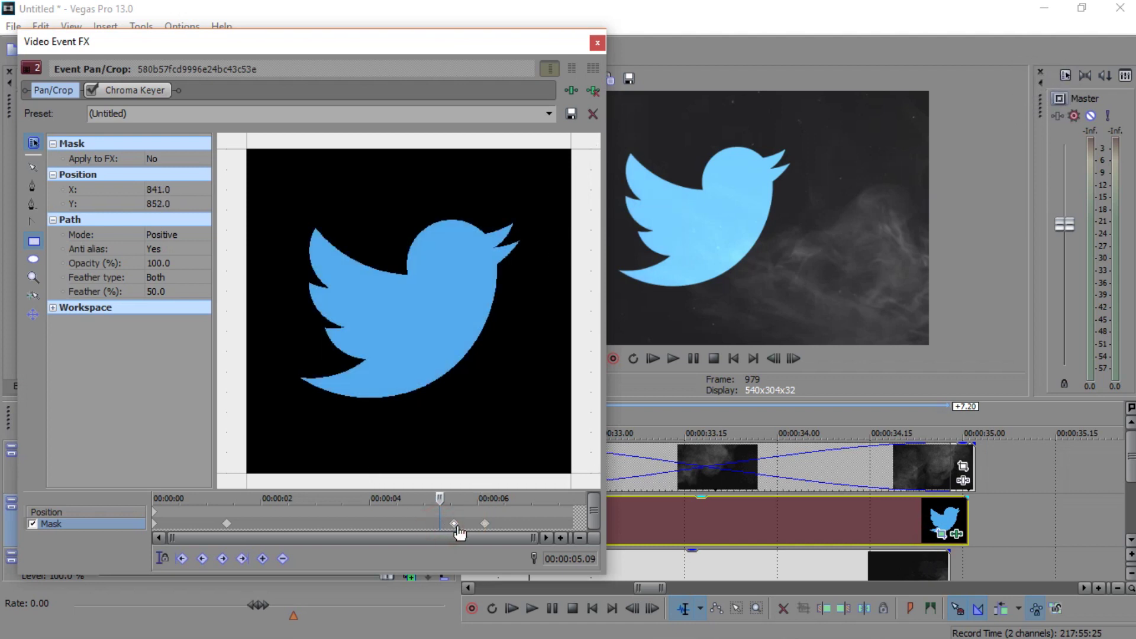
{"action": "left_click_drag", "start_coordinate": [485, 524], "coordinate": [500, 524]}
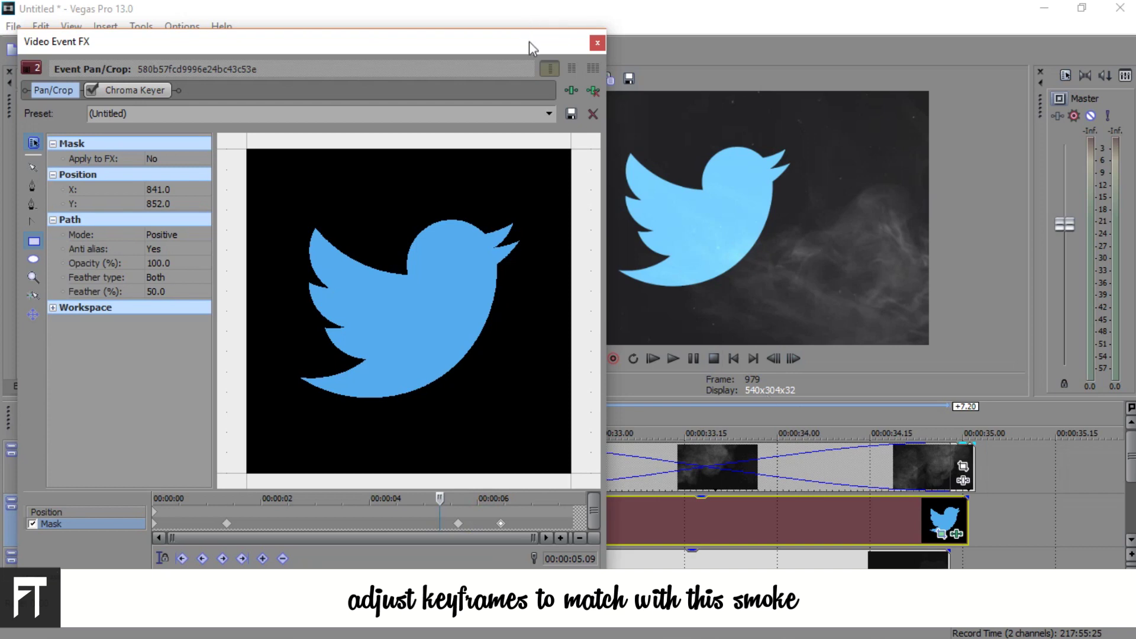
Step: Compare the logo's exit with the smoke around 00:00:33.10 and shift the last two mask keyframes a little further along
{"action": "left_click_drag", "start_coordinate": [529, 41], "coordinate": [321, 43]}
{"action": "left_click", "coordinate": [830, 510]}
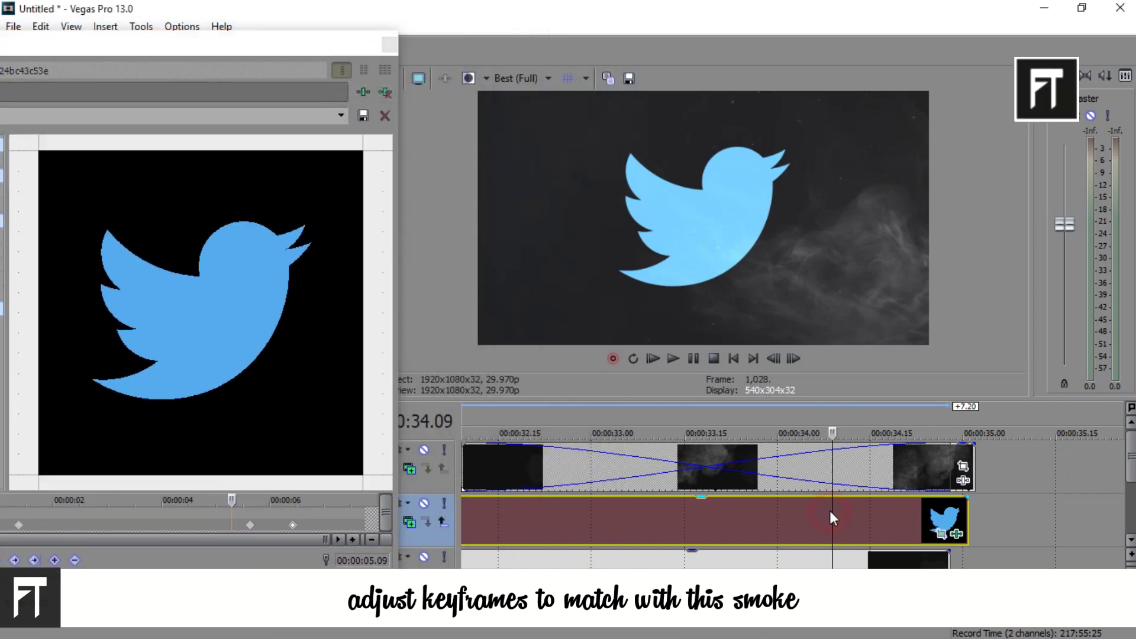
{"action": "left_click_drag", "start_coordinate": [831, 510], "coordinate": [646, 514]}
{"action": "left_click_drag", "start_coordinate": [644, 514], "coordinate": [649, 517]}
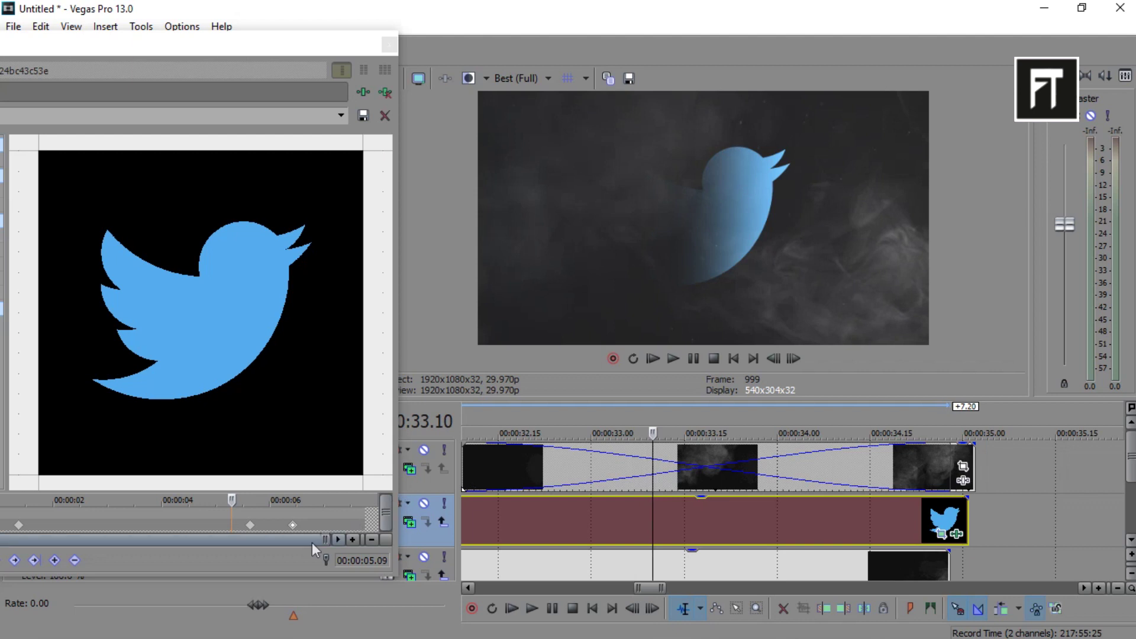
{"action": "left_click", "coordinate": [251, 525]}
{"action": "left_click_drag", "start_coordinate": [259, 534], "coordinate": [310, 538]}
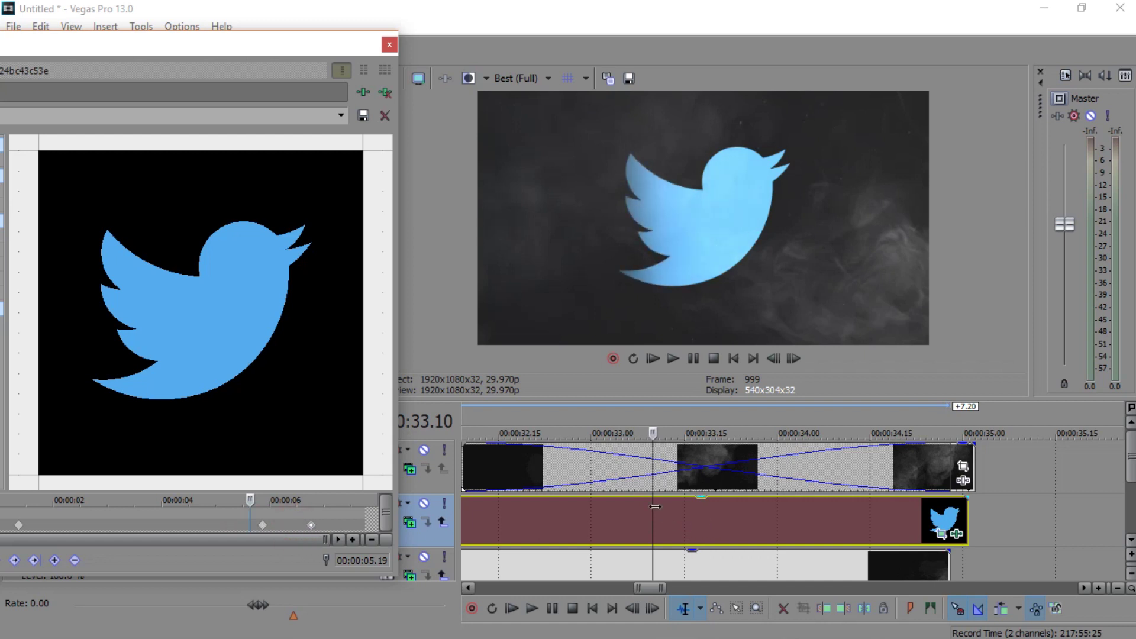
{"action": "left_click_drag", "start_coordinate": [665, 509], "coordinate": [764, 538]}
Step: Shrink the logo at the 00:00:01.11 position keyframe by enlarging the pan/crop frame to 4,076.4 wide and high, and close the settings
{"action": "left_click_drag", "start_coordinate": [286, 44], "coordinate": [404, 46]}
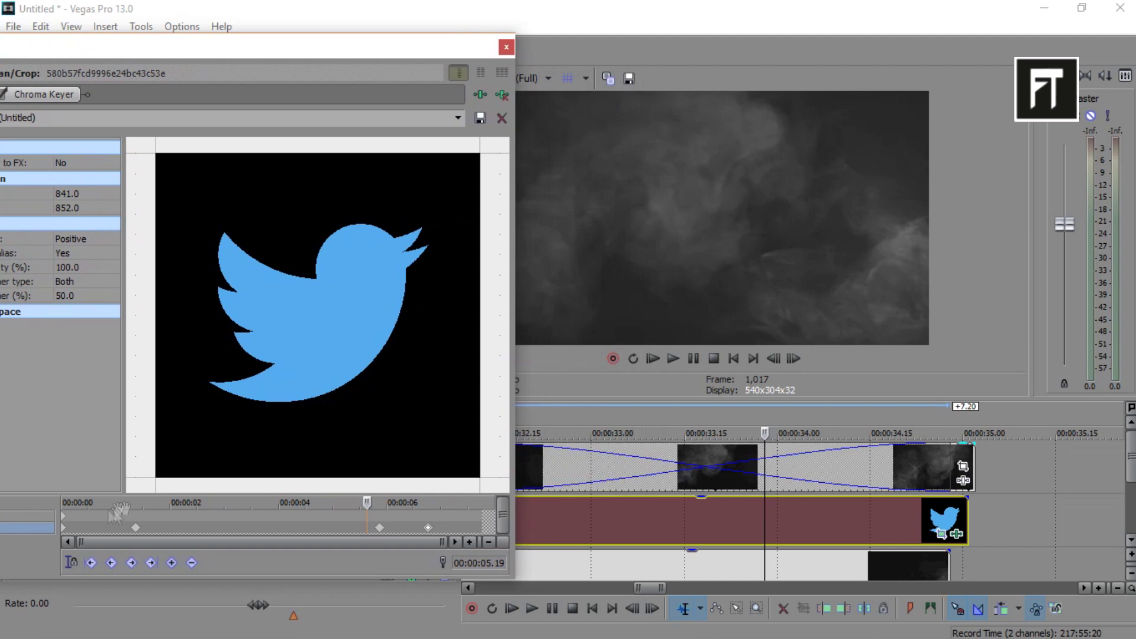
{"action": "left_click", "coordinate": [63, 516]}
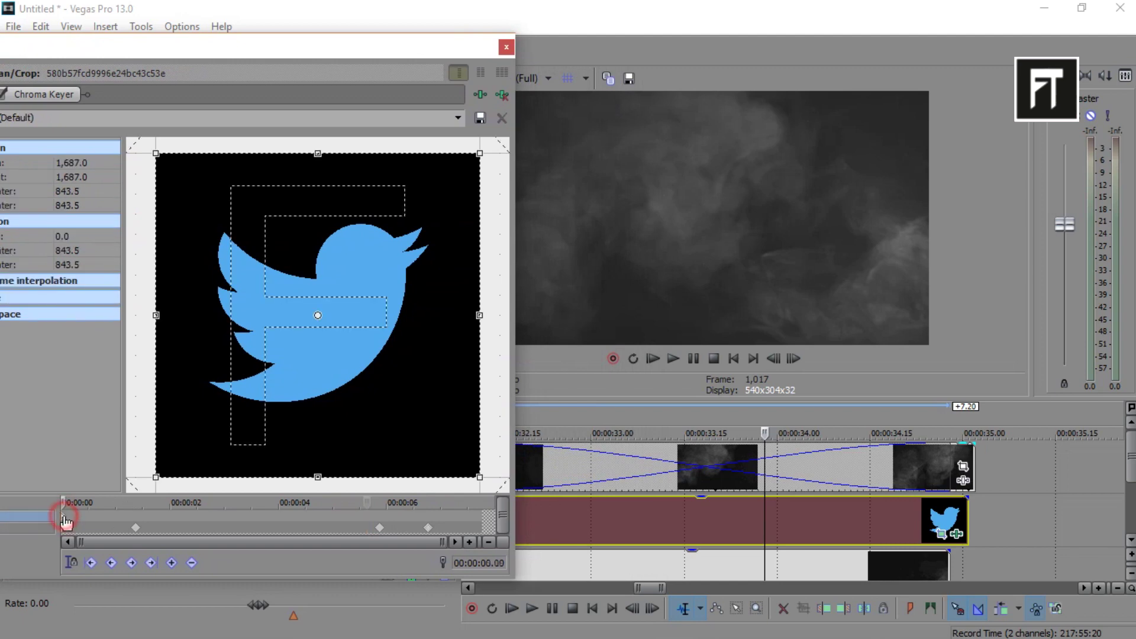
{"action": "scroll", "coordinate": [288, 400], "scroll_direction": "down", "scroll_amount": 2}
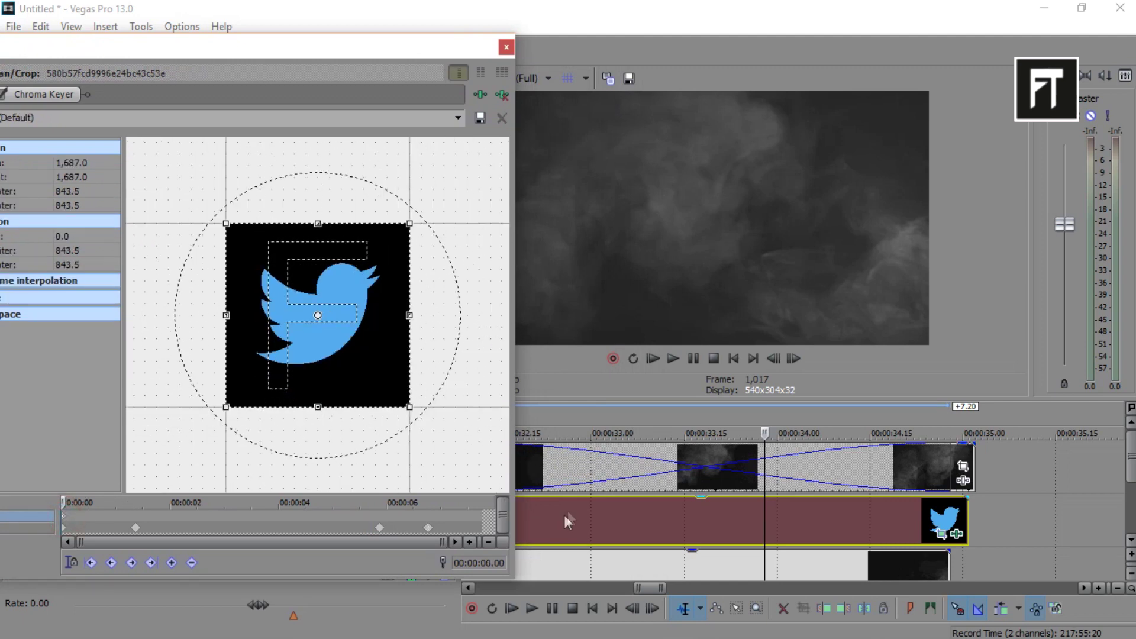
{"action": "left_click_drag", "start_coordinate": [372, 53], "coordinate": [269, 59]}
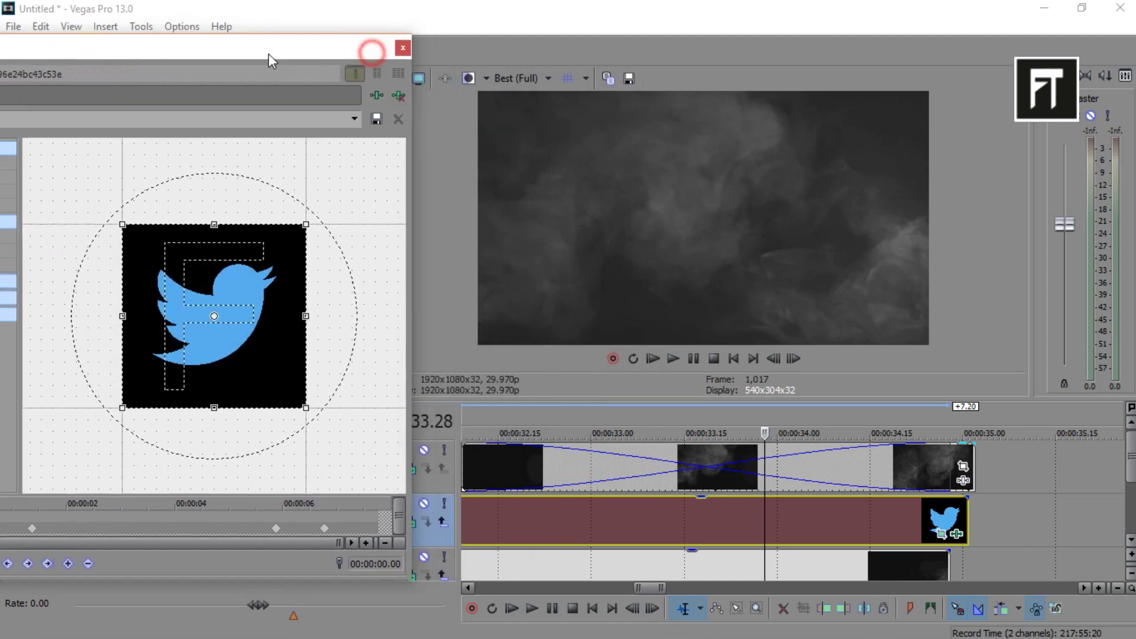
{"action": "left_click", "coordinate": [485, 485]}
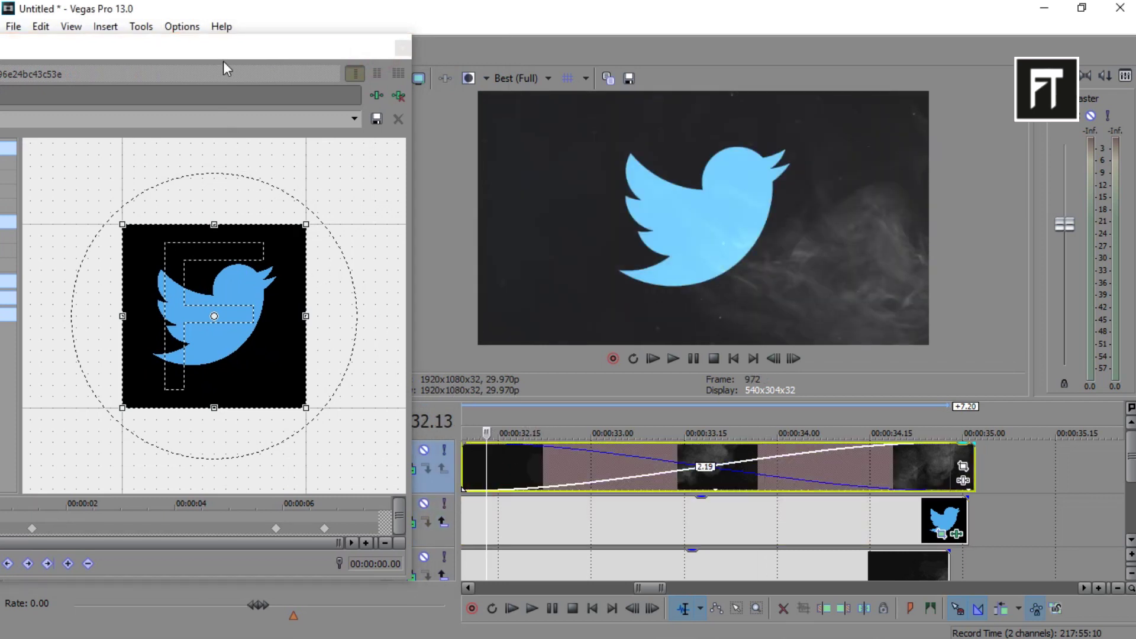
{"action": "left_click_drag", "start_coordinate": [247, 51], "coordinate": [336, 34]}
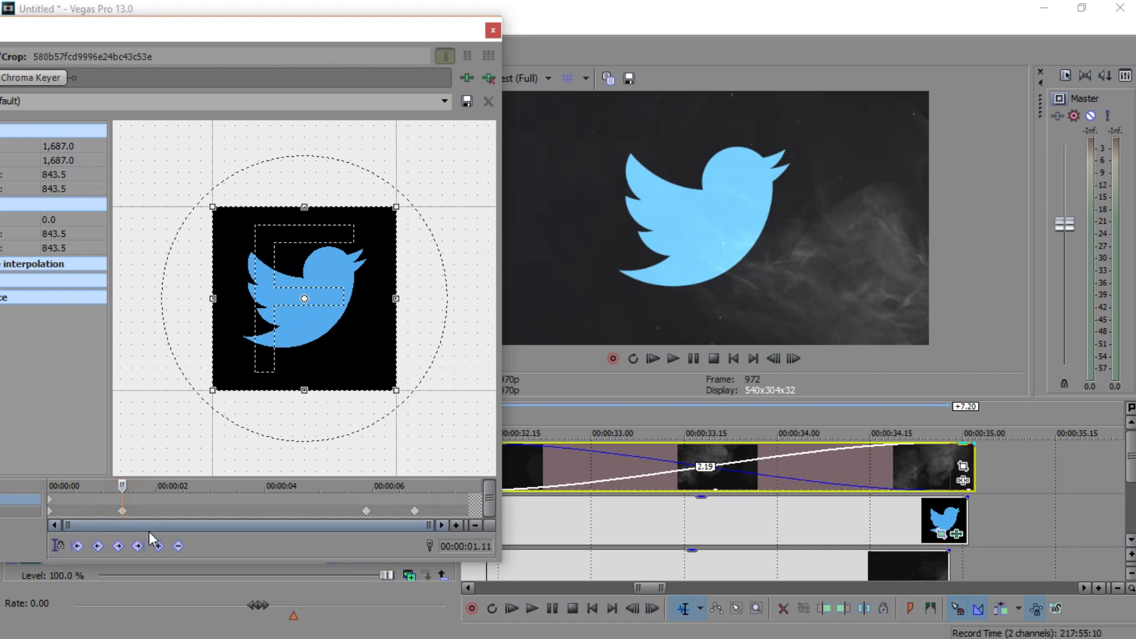
{"action": "left_click_drag", "start_coordinate": [390, 390], "coordinate": [524, 552]}
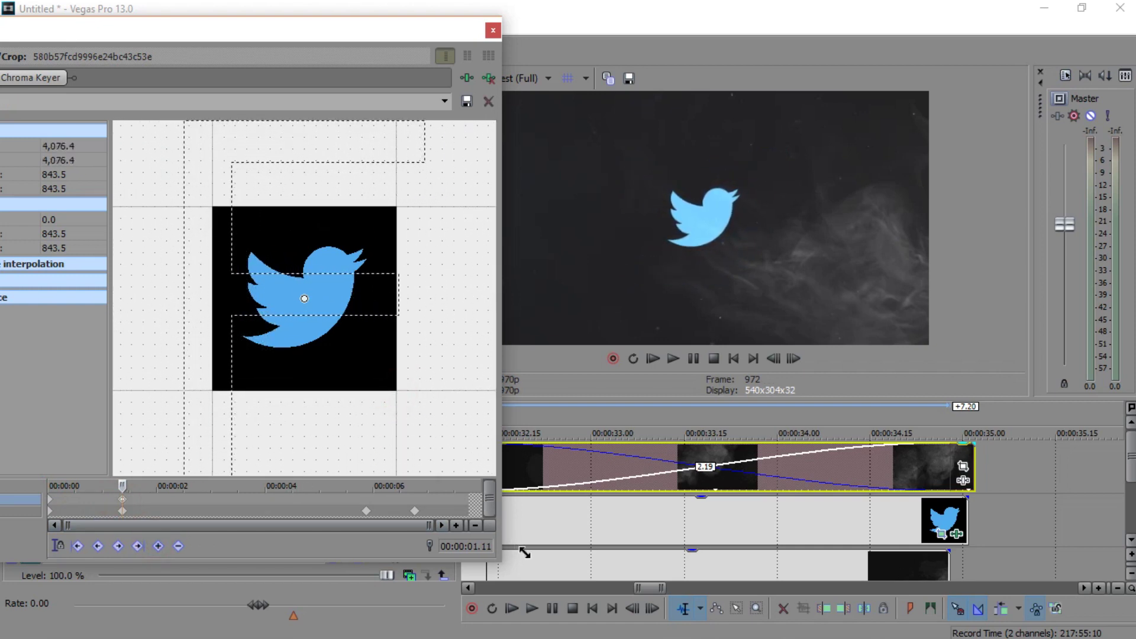
{"action": "left_click", "coordinate": [493, 30]}
Step: Preview the smaller logo's smoke reveal from 00:00:27.14 and examine the frames around 00:00:27.23
{"action": "scroll", "coordinate": [562, 501], "scroll_direction": "down", "scroll_amount": 5}
{"action": "left_click", "coordinate": [561, 520]}
{"action": "scroll", "coordinate": [562, 522], "scroll_direction": "up", "scroll_amount": 6}
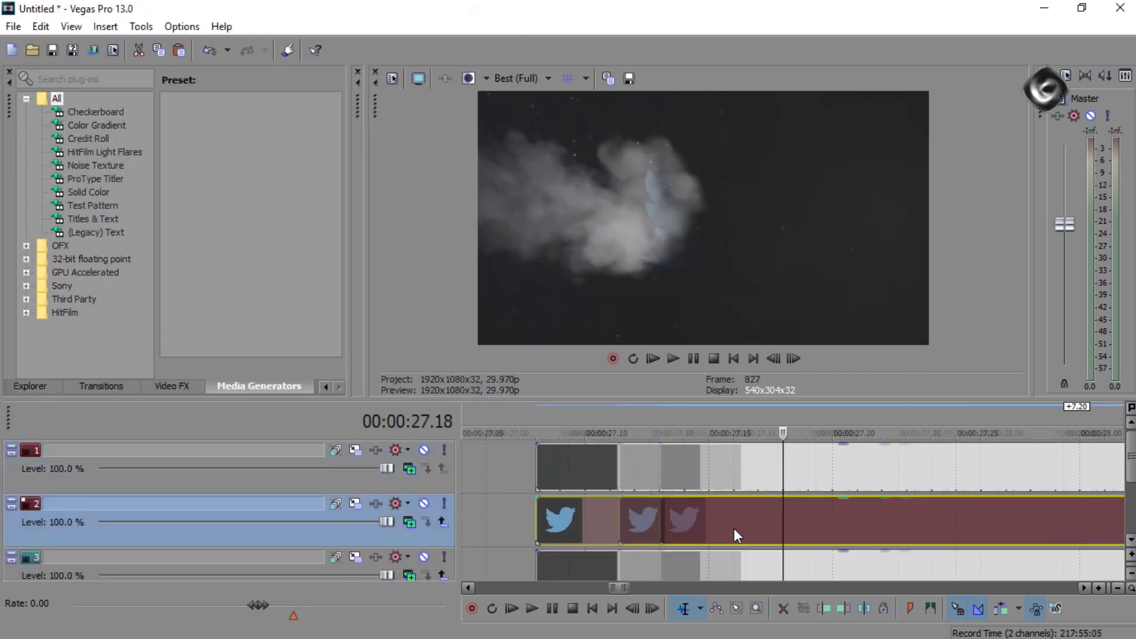
{"action": "left_click", "coordinate": [560, 520]}
{"action": "left_click", "coordinate": [539, 518]}
{"action": "scroll", "coordinate": [542, 518], "scroll_direction": "down", "scroll_amount": 6}
{"action": "left_click", "coordinate": [765, 512]}
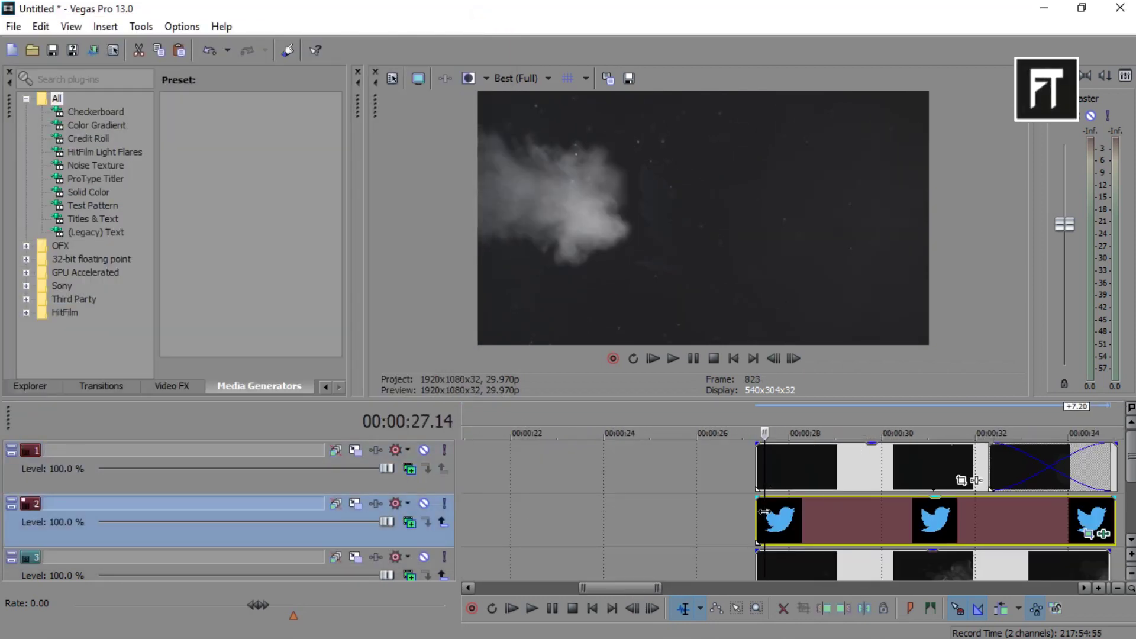
{"action": "key", "text": "space"}
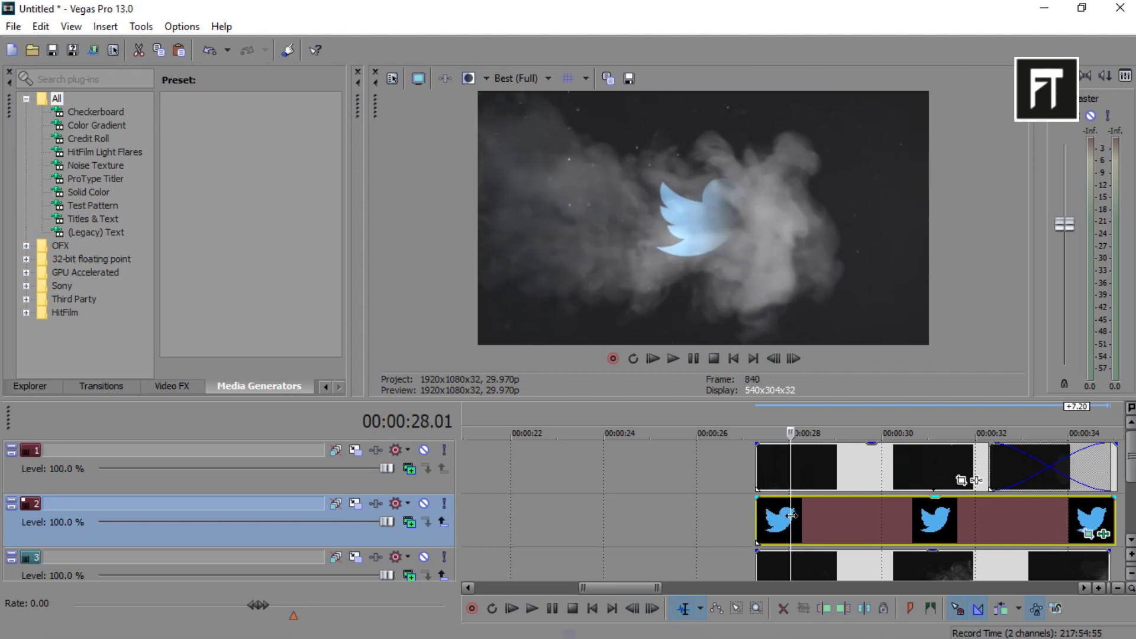
{"action": "left_click_drag", "start_coordinate": [794, 515], "coordinate": [778, 516]}
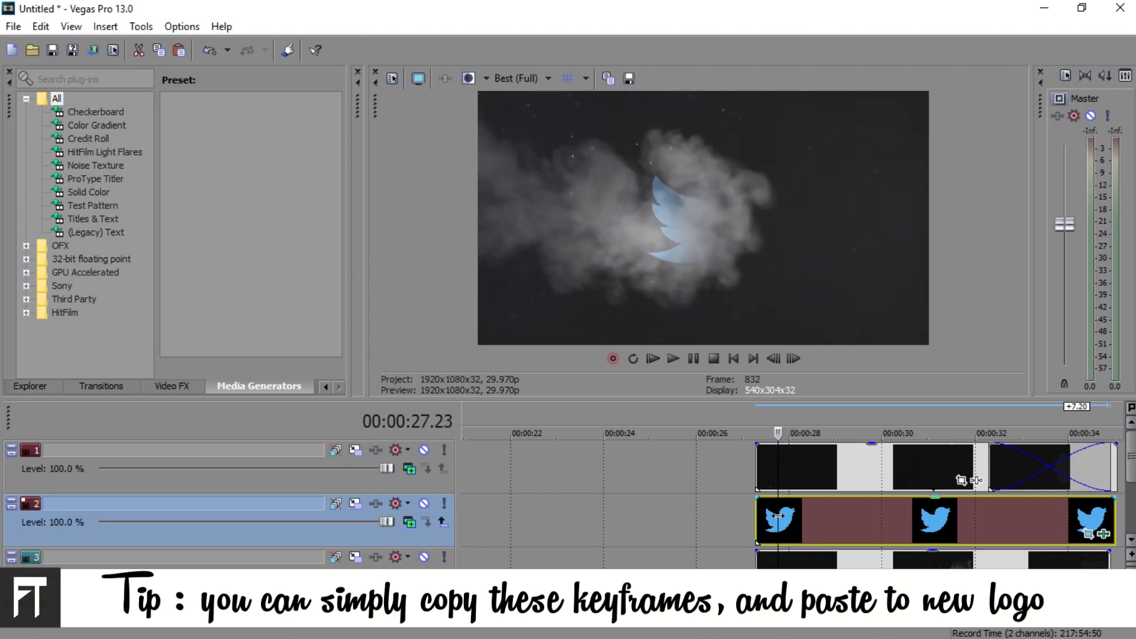
{"action": "scroll", "coordinate": [830, 519], "scroll_direction": "up", "scroll_amount": 2}
{"action": "scroll", "coordinate": [815, 513], "scroll_direction": "up", "scroll_amount": 4}
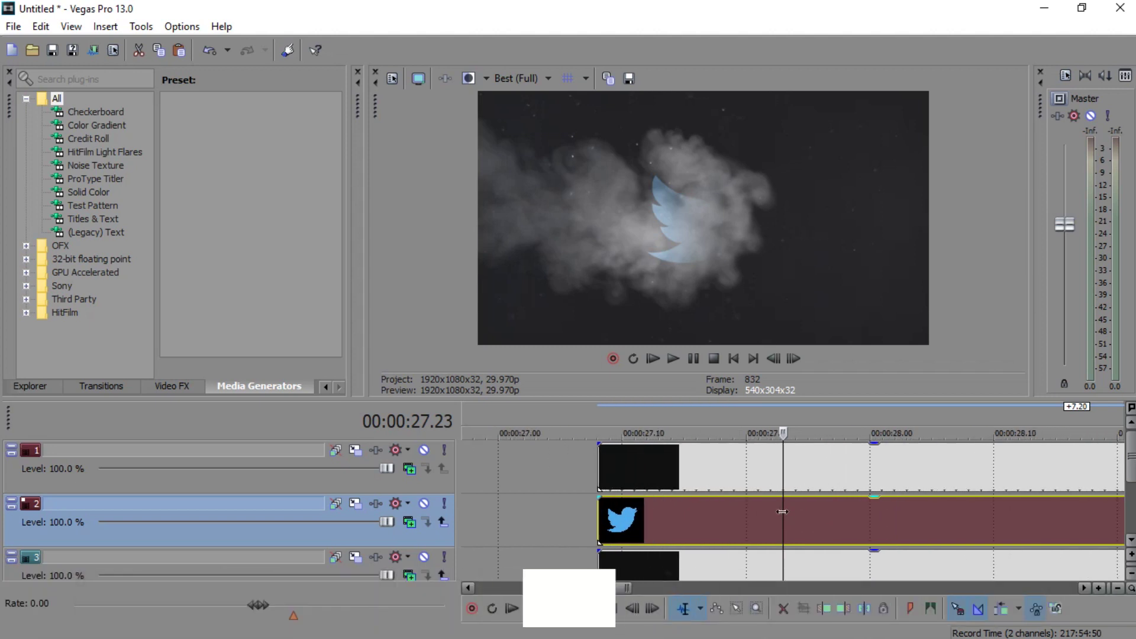